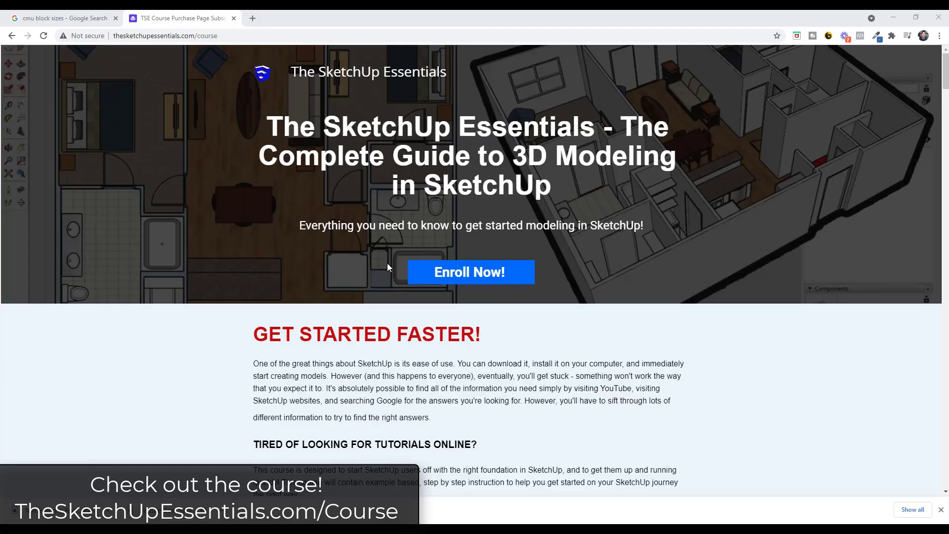
- Scroll the course page down to the FAQ answers and the 'All Course Members Get' section
scroll(250, 287, "down", 14)
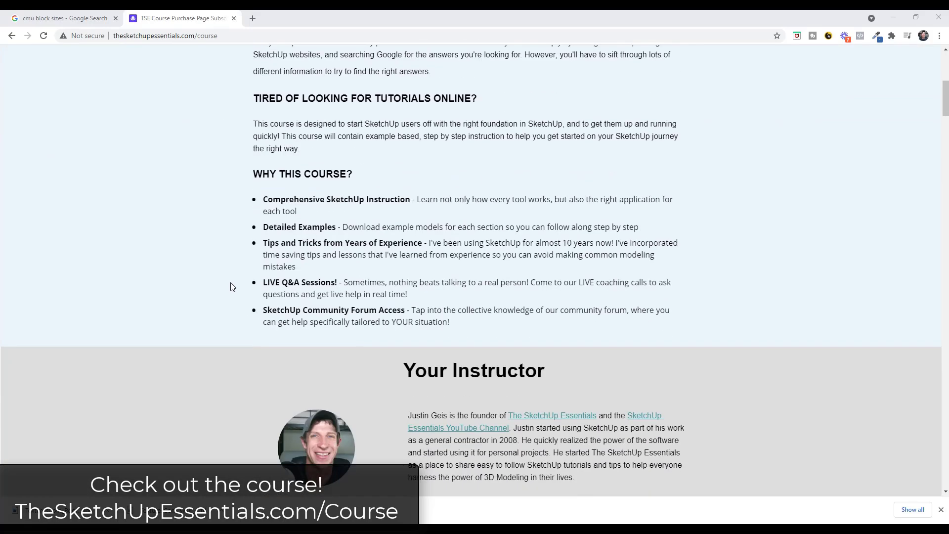
scroll(228, 290, "down", 13)
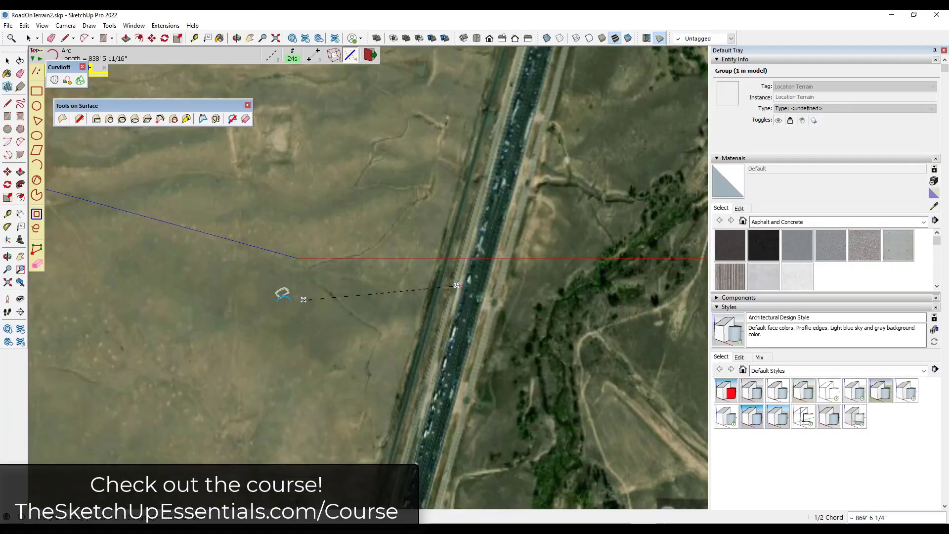
- Select the S-shaped curve on the terrain and add a short line at its end
scroll(281, 290, "up", 3)
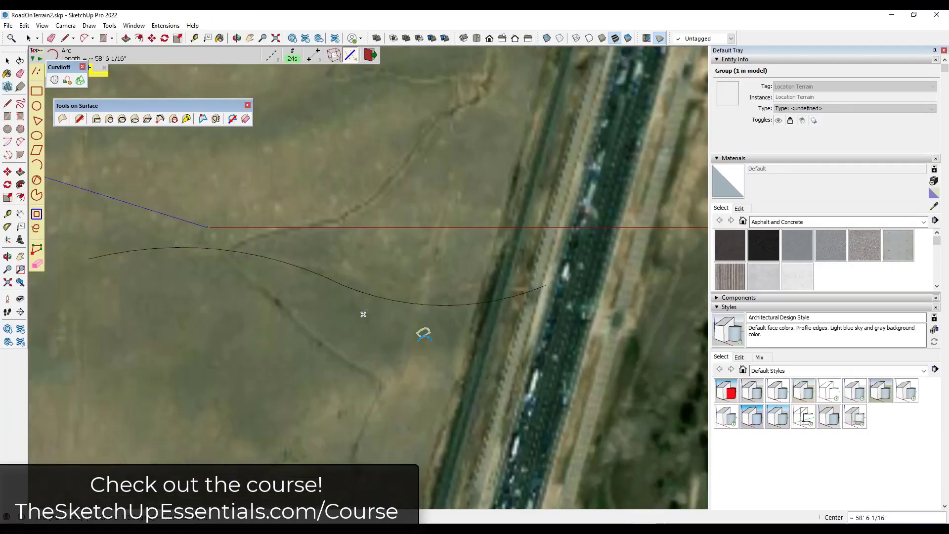
mouse_move(422, 331)
middle_mouse_down()
mouse_move(373, 303)
mouse_move(337, 262)
mouse_move(385, 371)
mouse_move(363, 397)
middle_mouse_up()
key("space")
left_click(349, 232, "shift")
key("l")
scroll(428, 400, "up", 2)
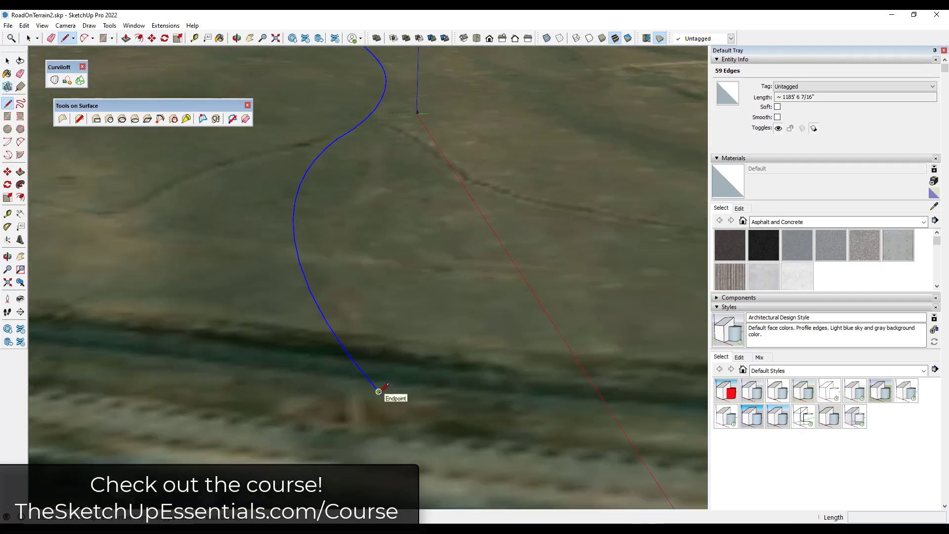
left_click(381, 394)
left_click(368, 398)
key("space")
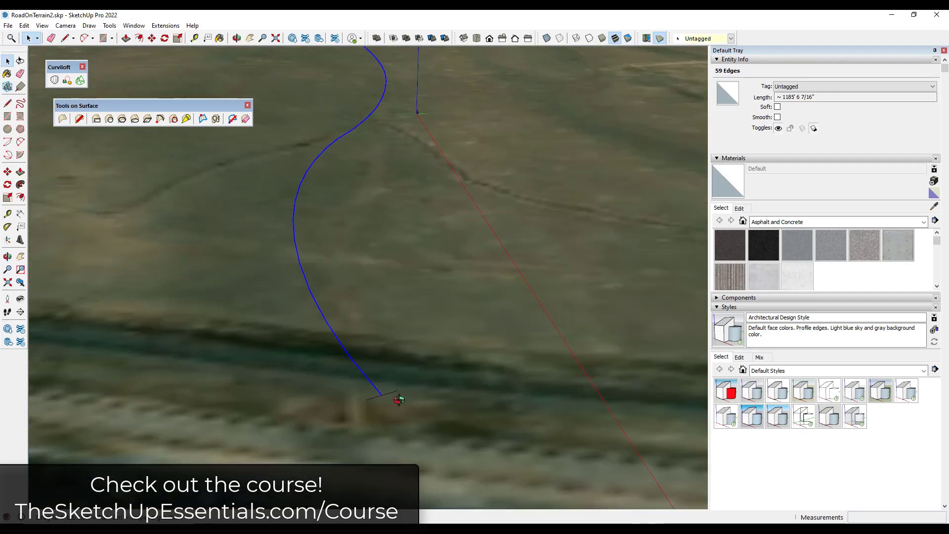
middle_click_drag(369, 398, 352, 265)
- Loft a black gridded road surface along the curve with Curviloft
left_click(66, 84)
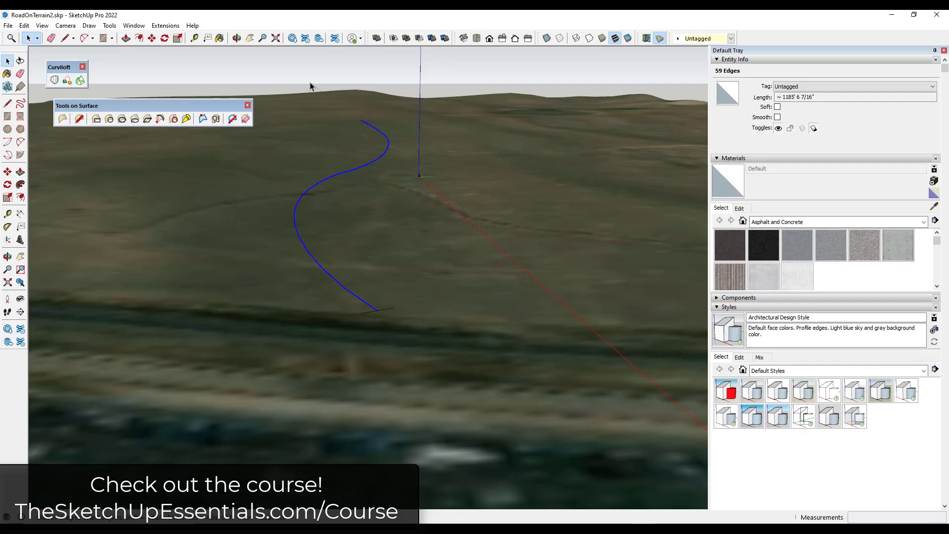
left_click(376, 310)
middle_click_drag(394, 226, 339, 269)
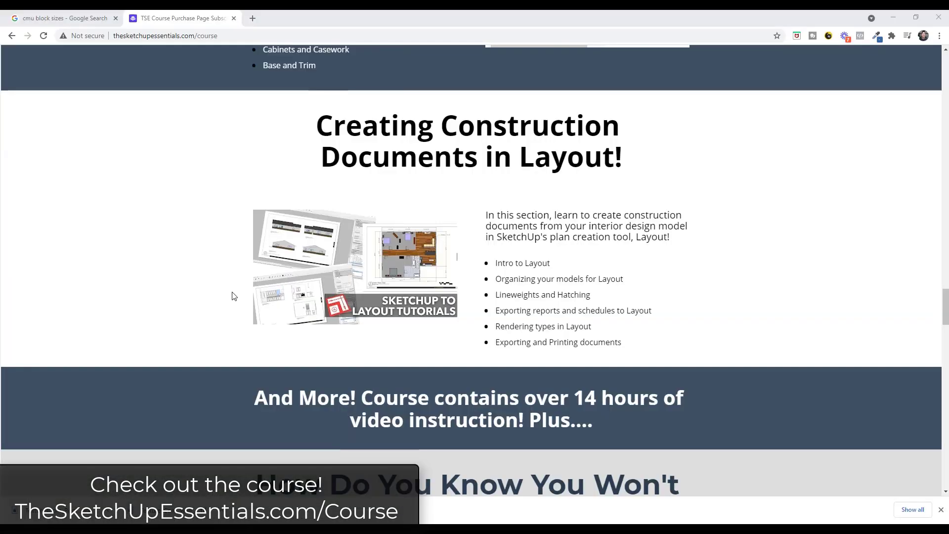
- Scroll to the Frequently Asked Questions and the Start Learning SketchUp NOW! enrolment section
scroll(233, 299, "down", 1)
scroll(230, 300, "down", 4)
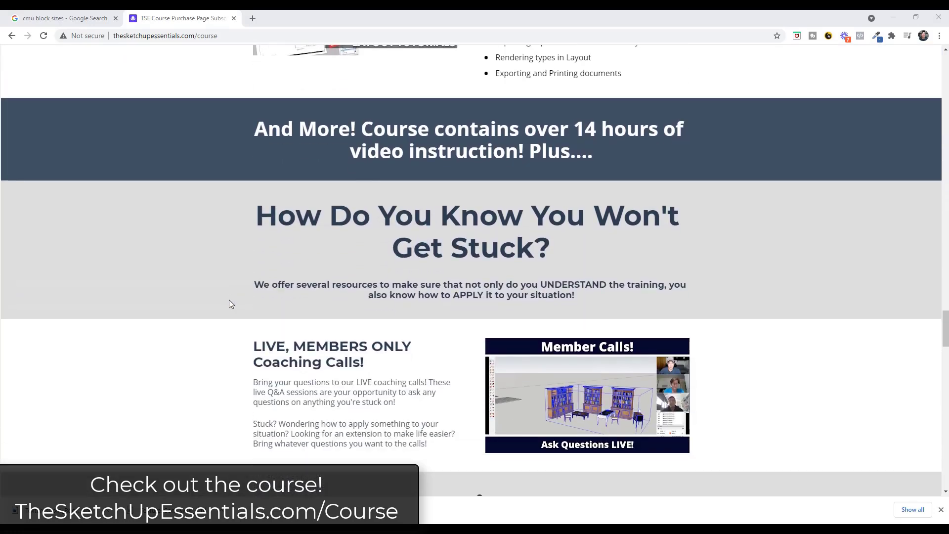
scroll(230, 302, "down", 1)
scroll(230, 303, "down", 5)
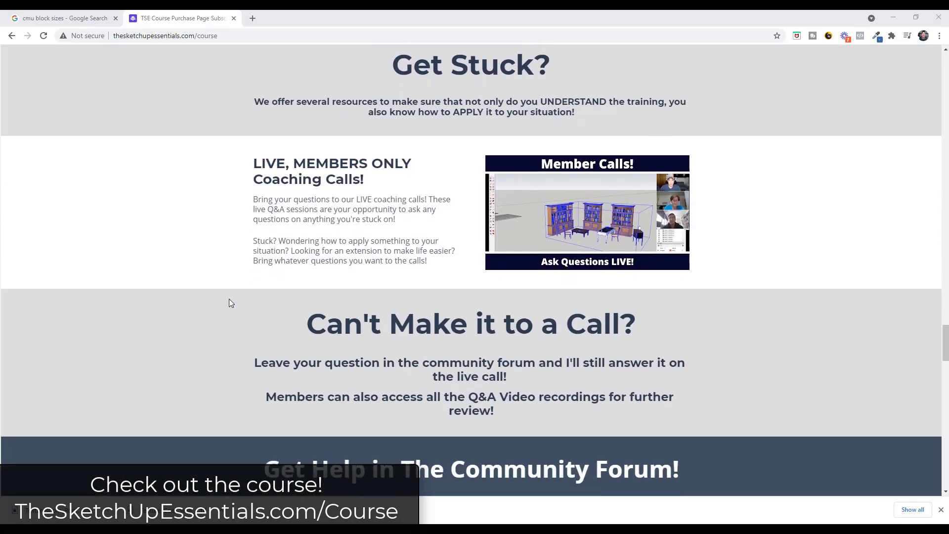
scroll(229, 303, "down", 5)
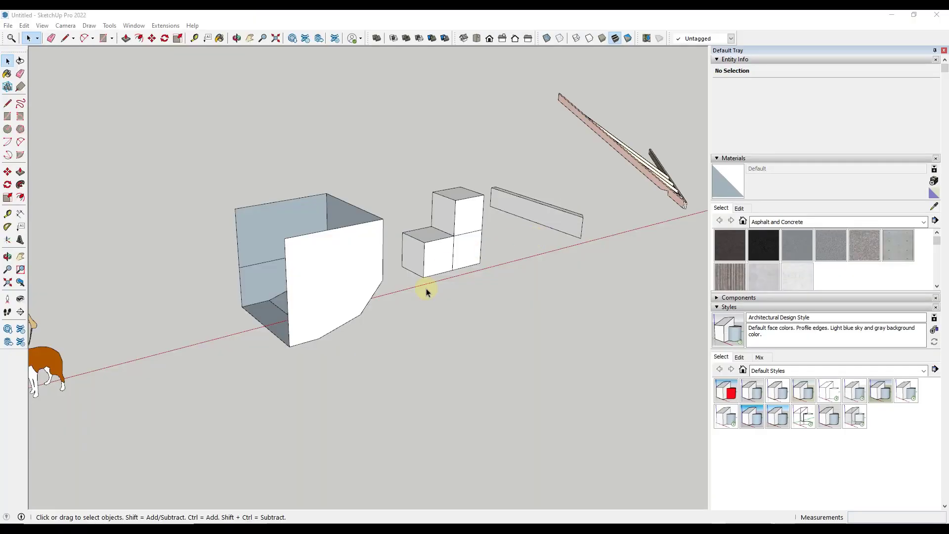
- Select the whole curved box in the newly opened model
scroll(424, 286, "down", 2)
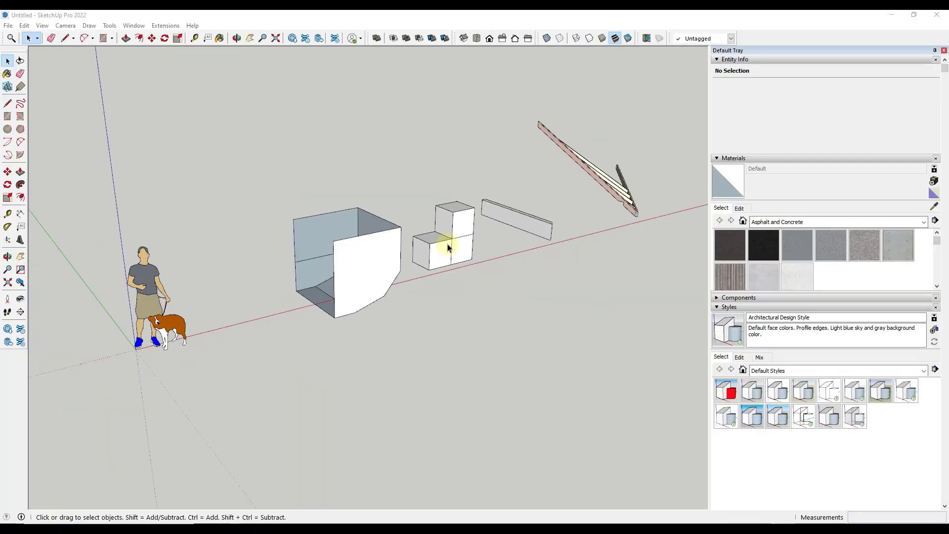
scroll(318, 244, "up", 1)
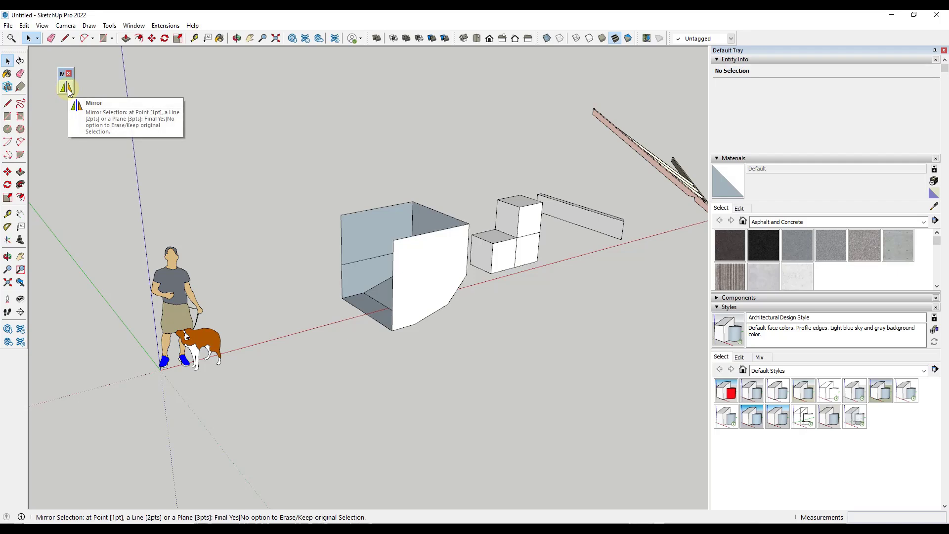
triple_click(405, 264)
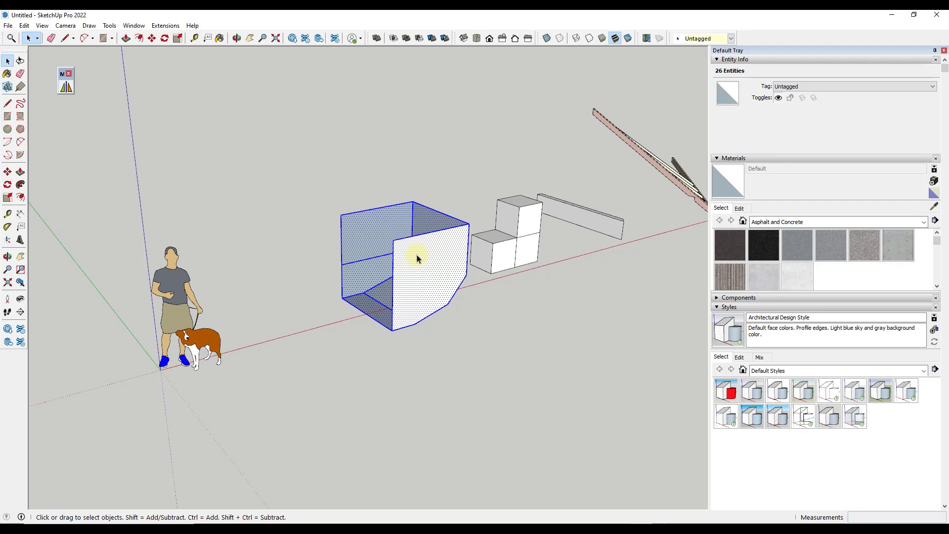
left_click(66, 87)
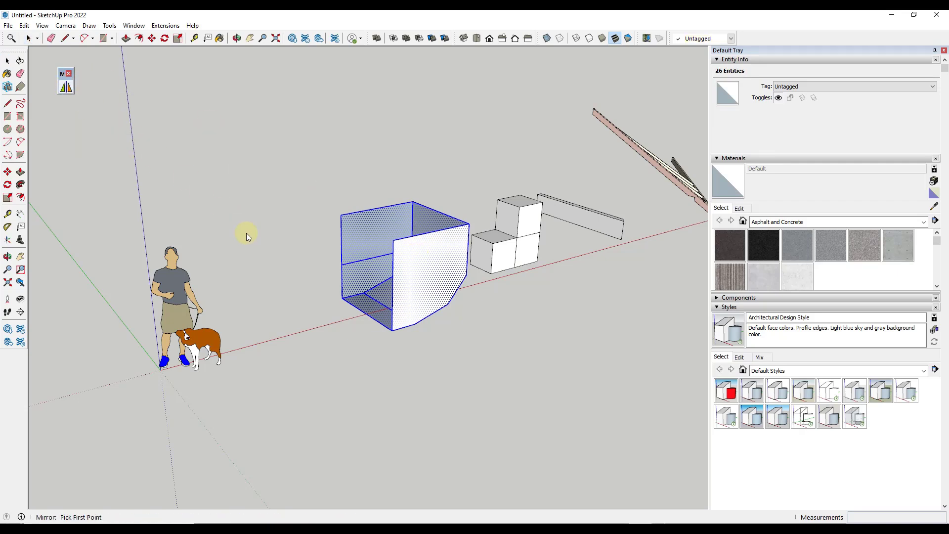
left_click(393, 331)
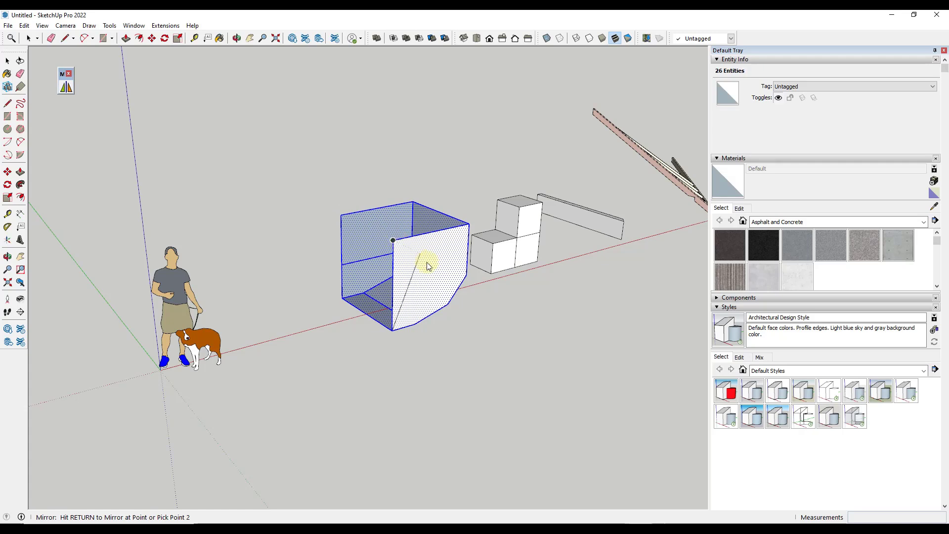
key("space")
scroll(422, 281, "down", 5)
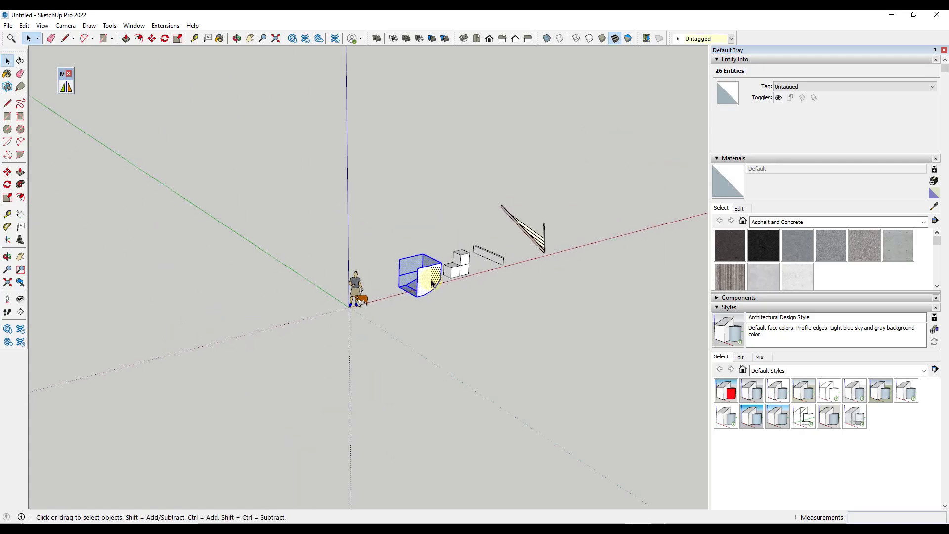
- Copy the box up the blue axis into three evenly spaced boxes
key("m")
key("ctrl")
left_click(417, 271)
left_click(369, 243)
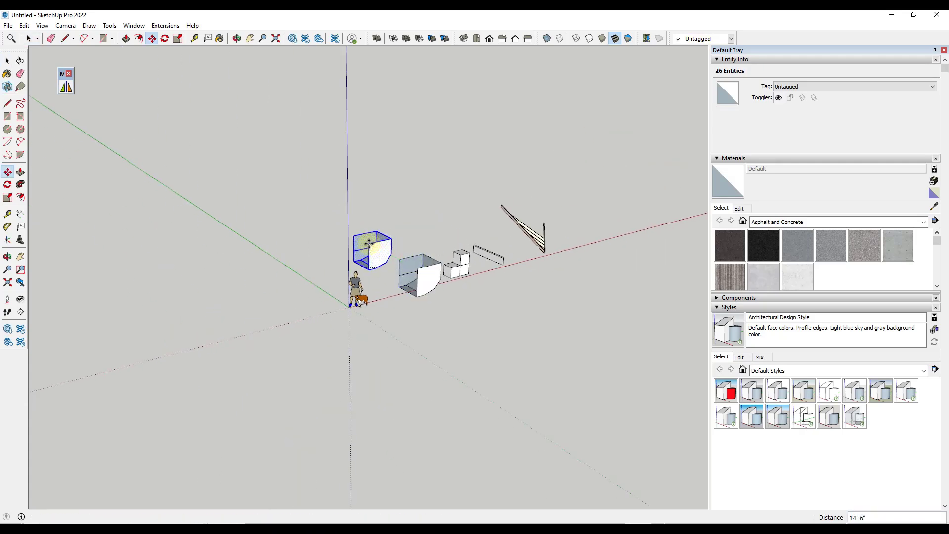
key("Return")
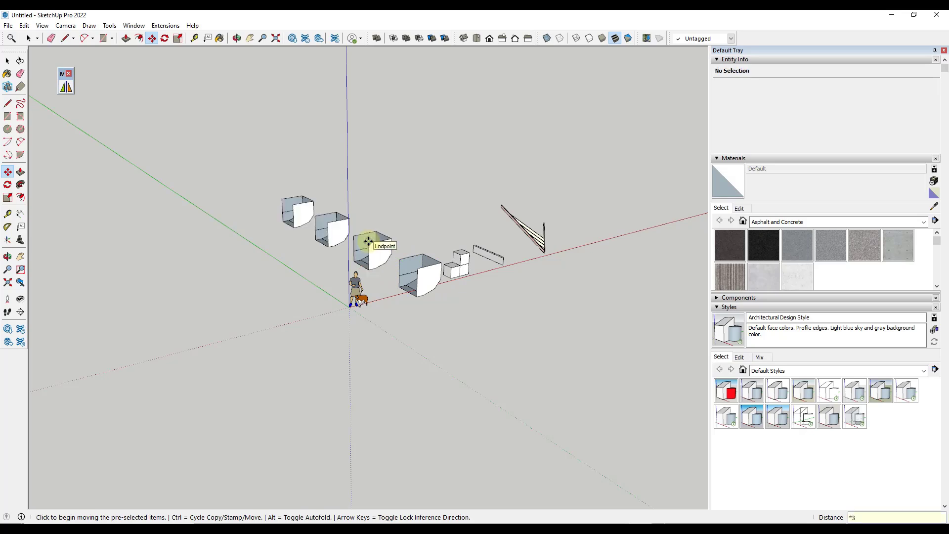
key("space")
- Mirror the curved box through its bottom corner point, keeping the original
scroll(412, 316, "up", 5)
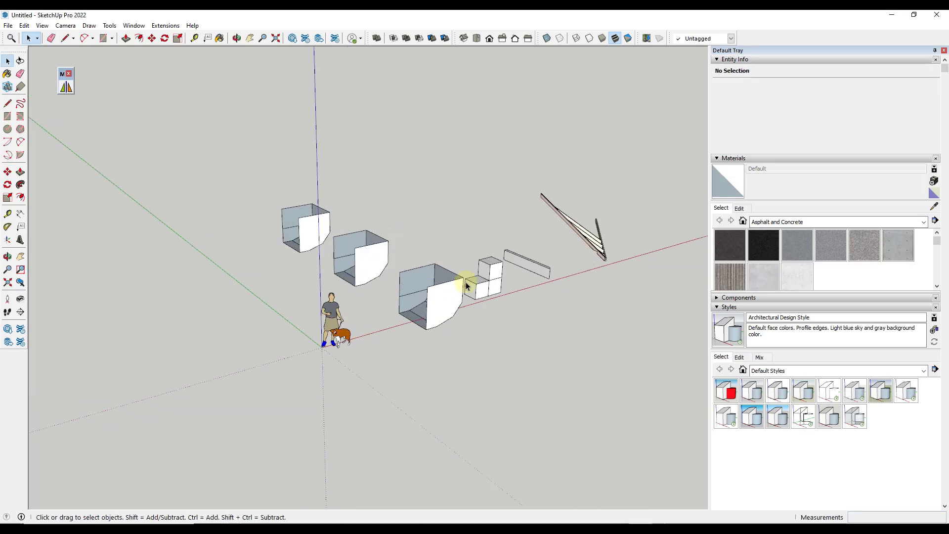
triple_click(413, 326)
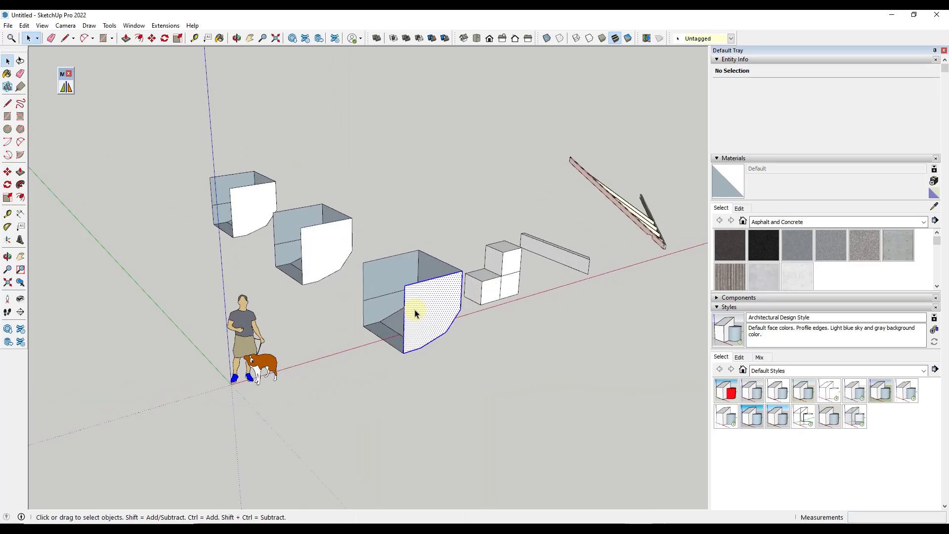
left_click(66, 87)
left_click(403, 353)
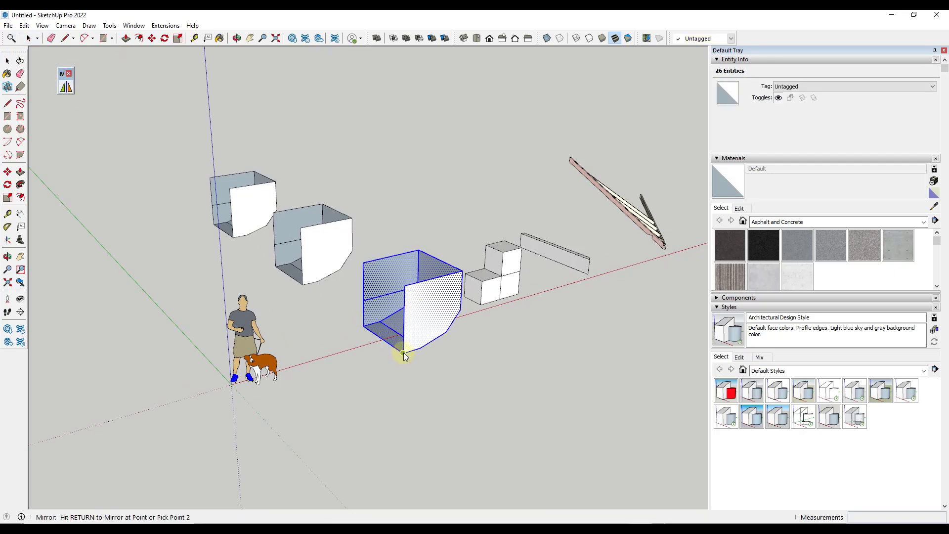
key("Return")
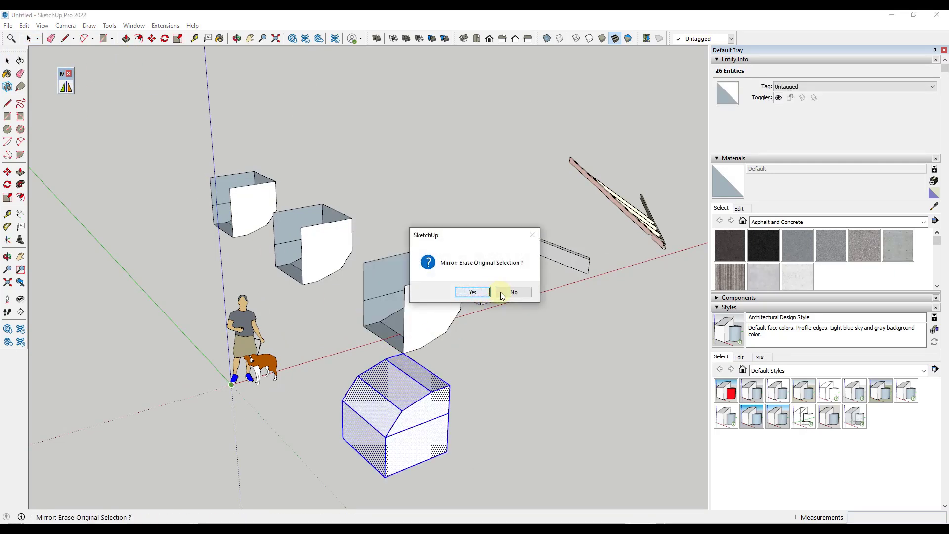
left_click(473, 291)
middle_click_drag(416, 265, 417, 332)
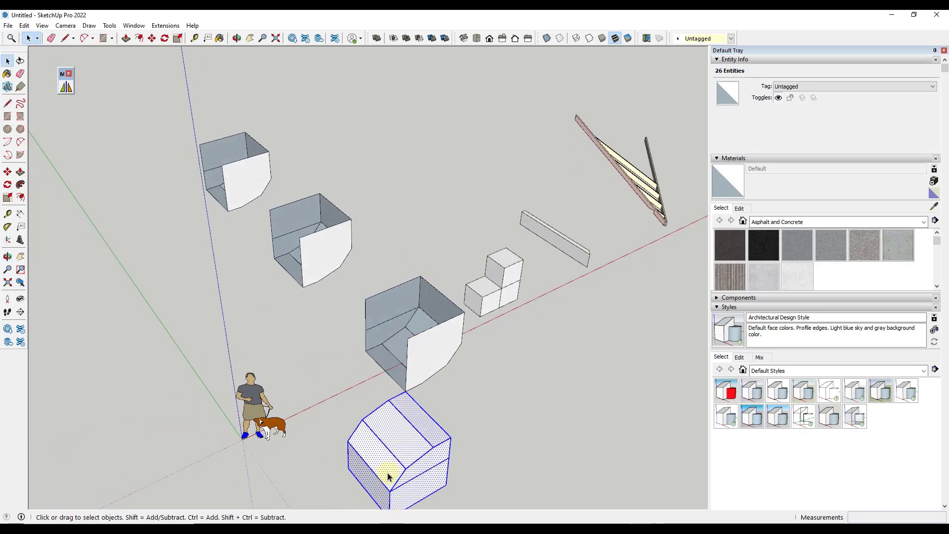
middle_click_drag(407, 449, 427, 328)
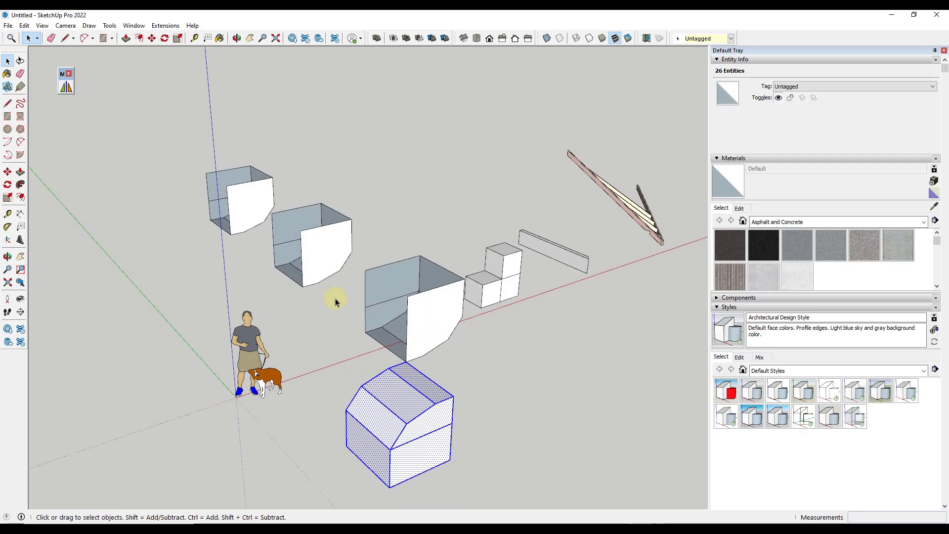
middle_click_drag(335, 301, 367, 266)
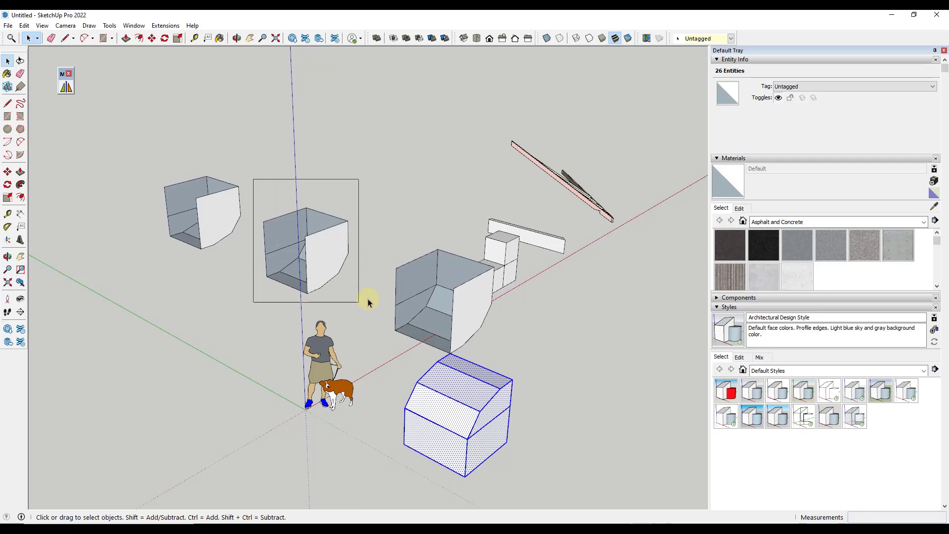
left_click(328, 257)
left_click(66, 87)
scroll(299, 229, "up", 5)
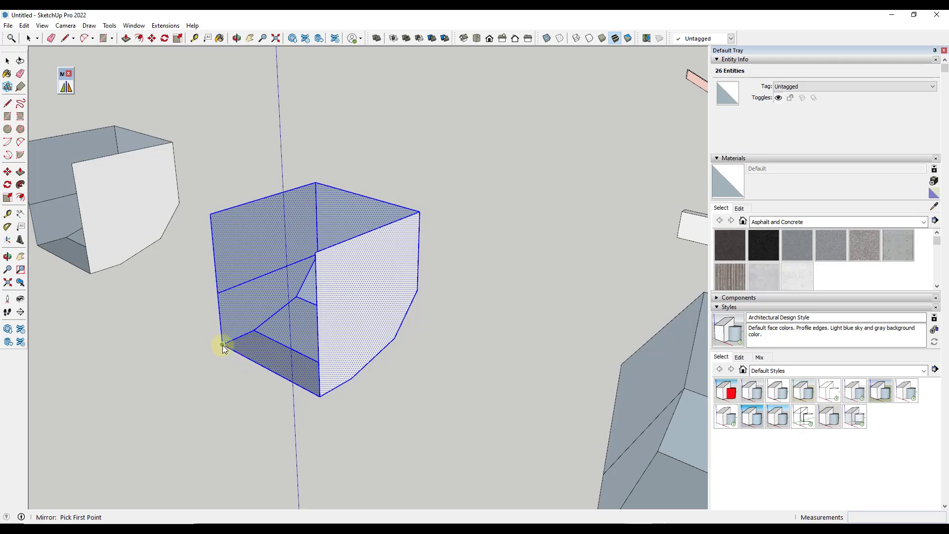
left_click(224, 344)
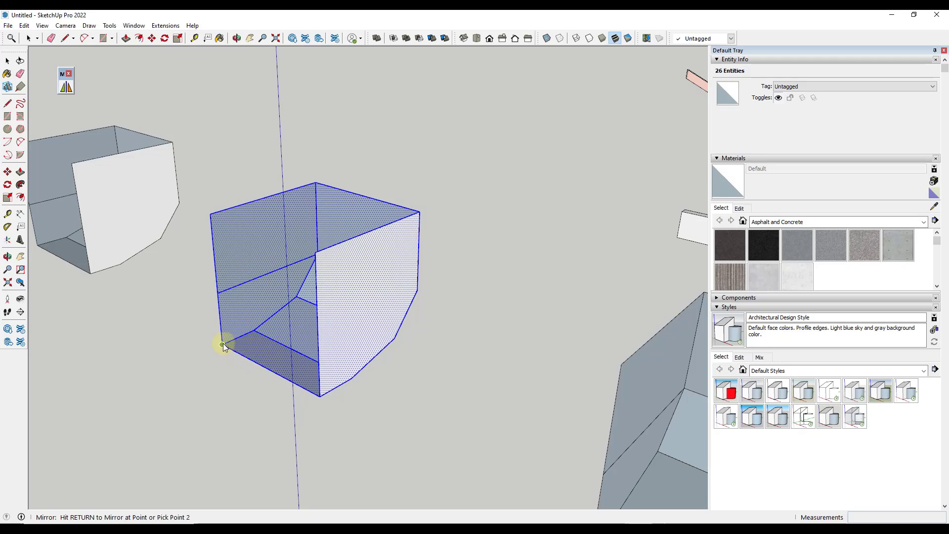
left_click(320, 399)
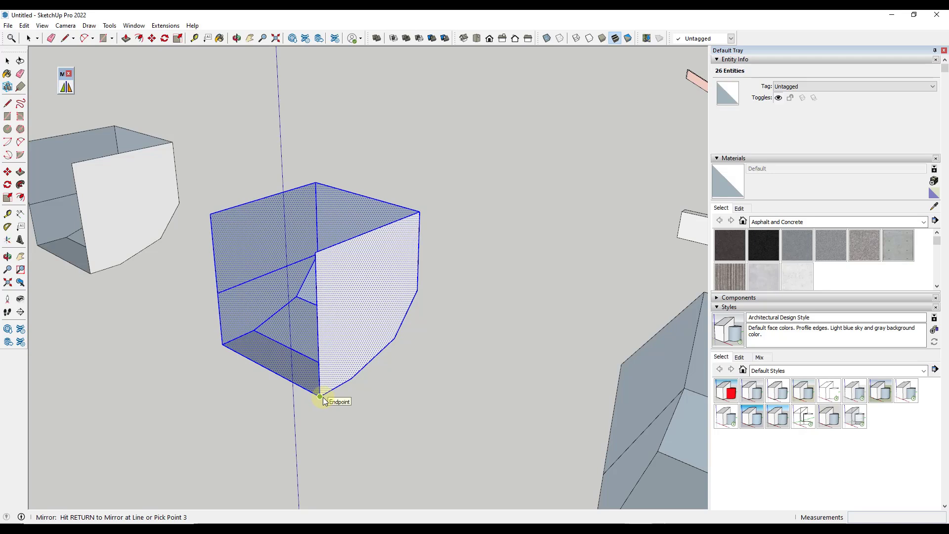
key("Return")
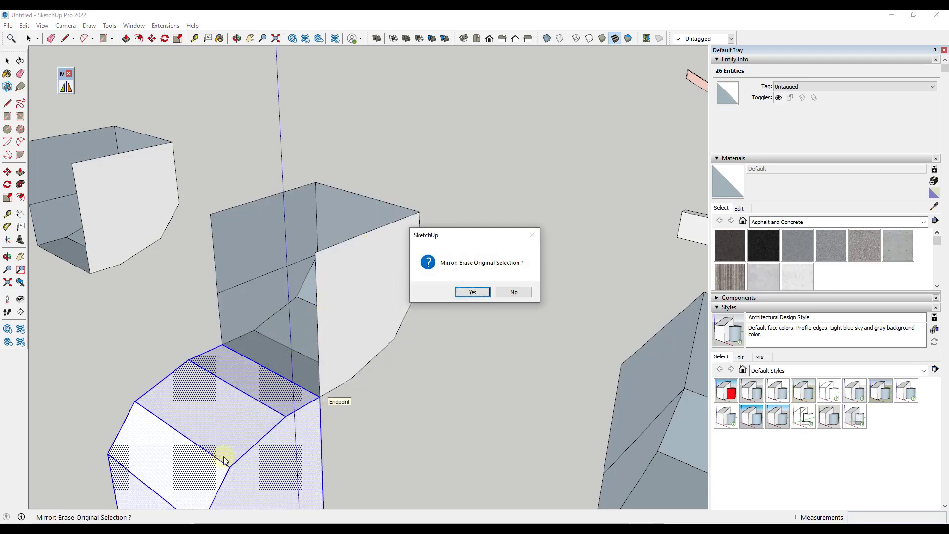
left_click(524, 292)
scroll(389, 298, "down", 3)
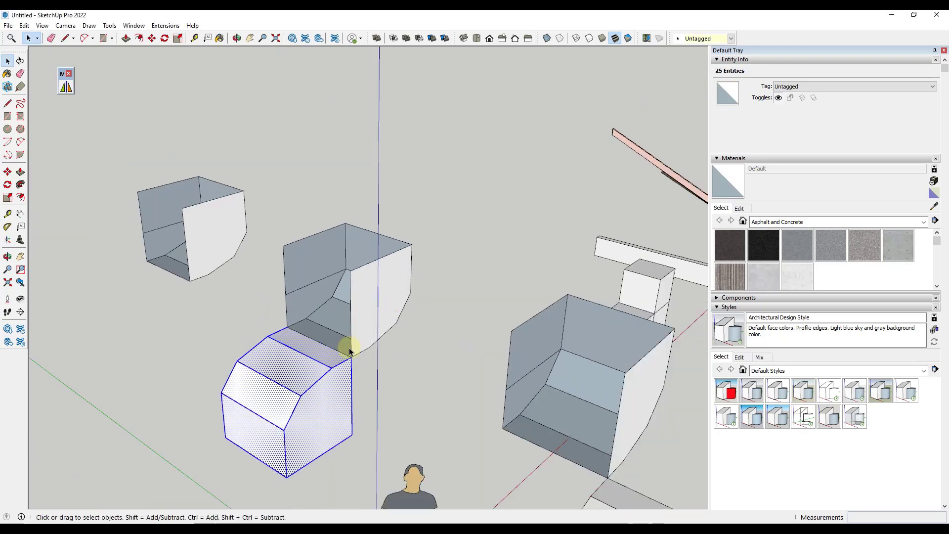
key("Delete")
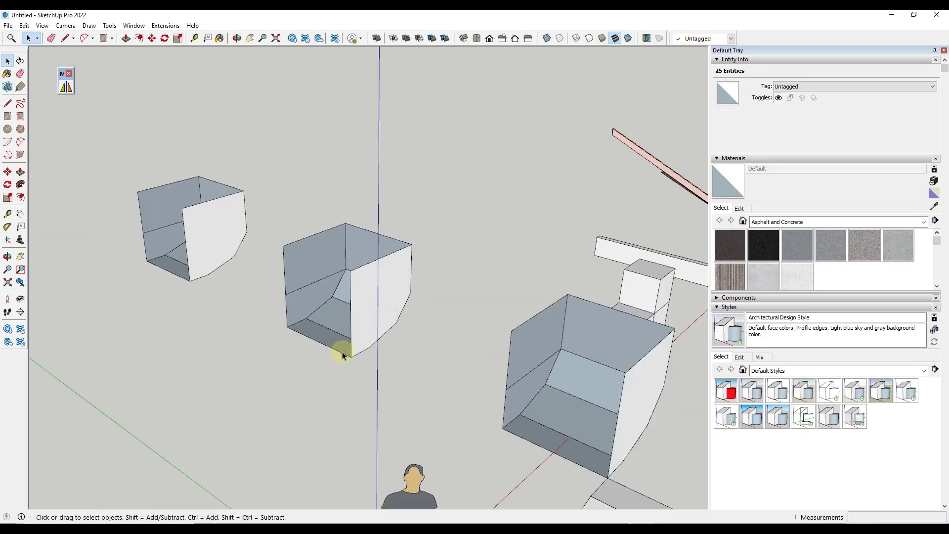
- Mirror the middle box across a diagonal corner-to-corner line, then delete that copy
left_click_drag(261, 191, 443, 377)
left_click(65, 86)
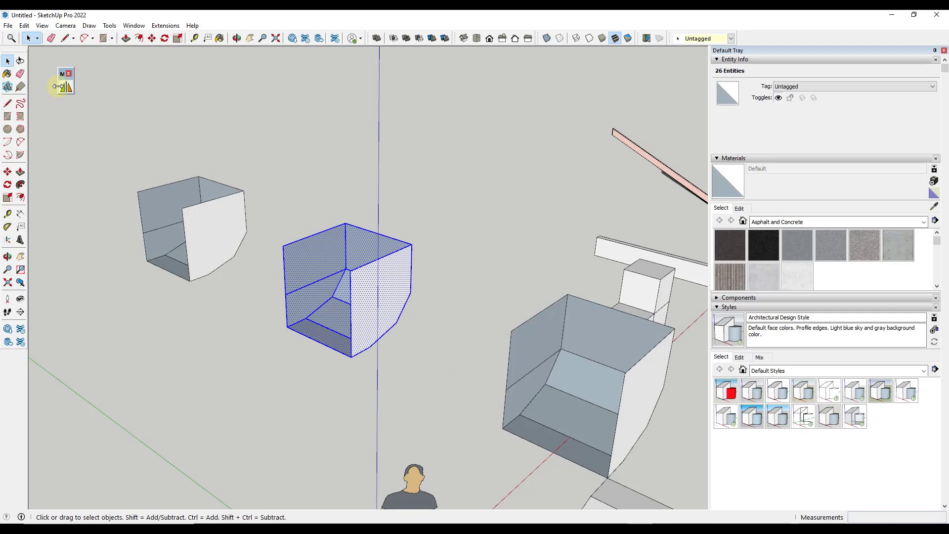
left_click(287, 327)
left_click(350, 271)
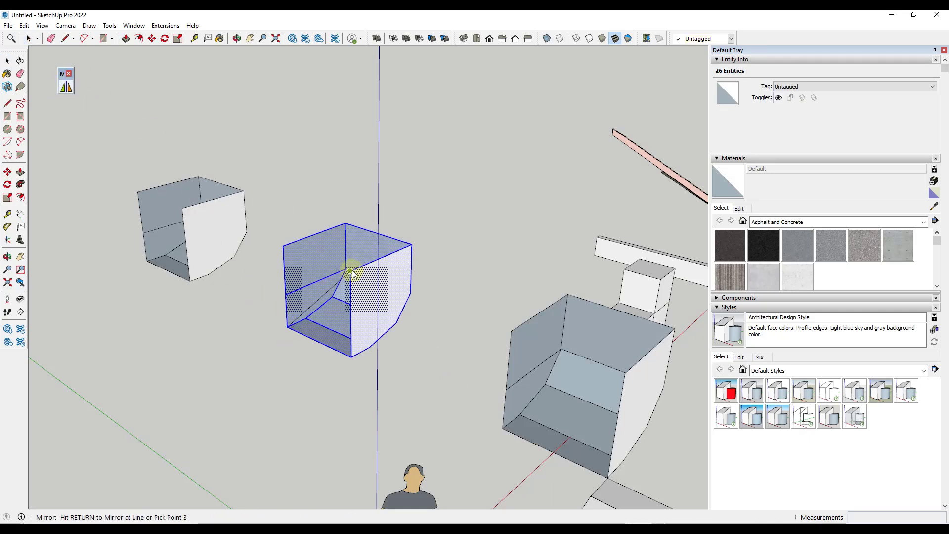
key("Return")
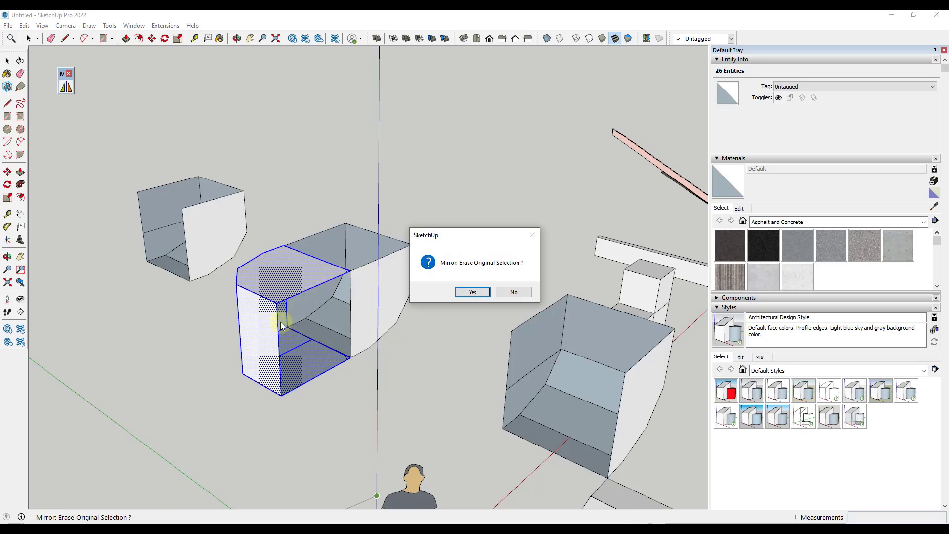
left_click(514, 292)
key("Delete")
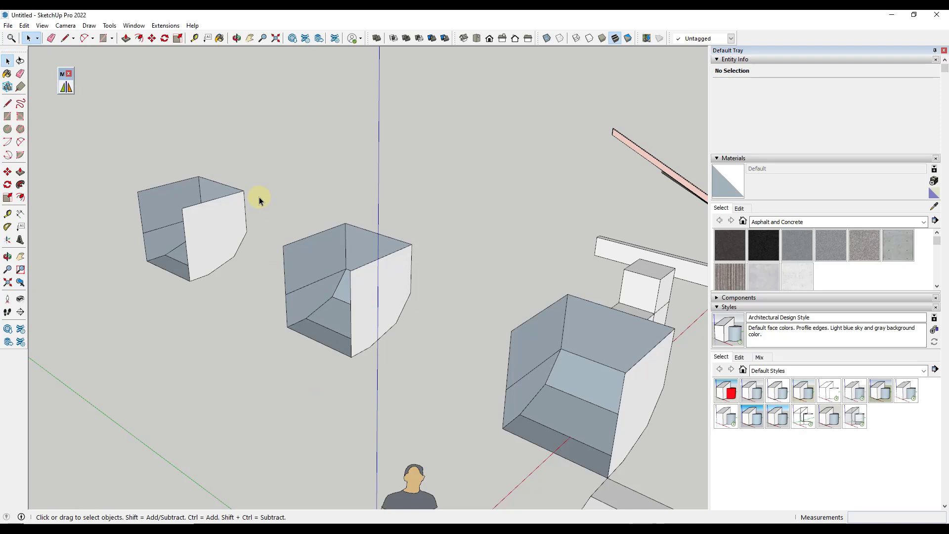
- Mirror the middle box across its left vertical edge, keeping the original
left_click_drag(260, 200, 454, 381)
left_click(66, 87)
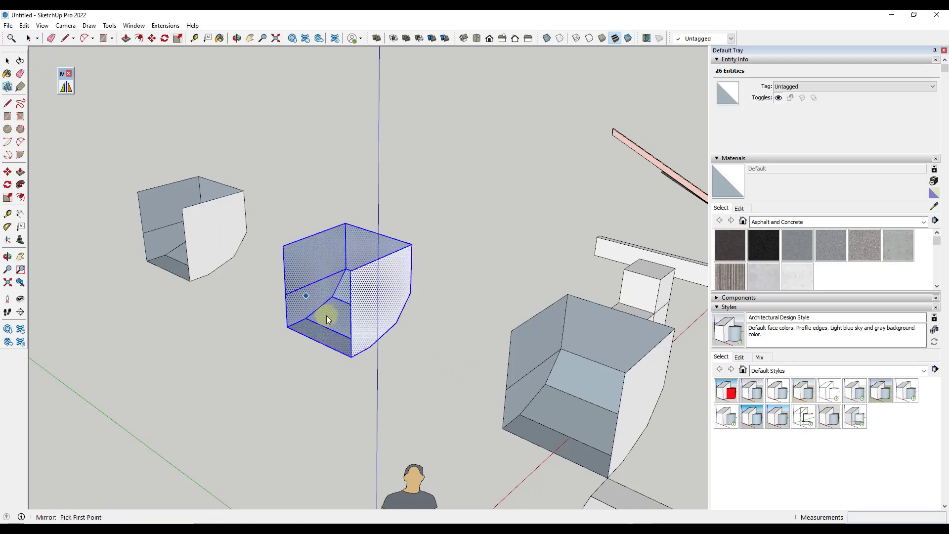
left_click(351, 353)
left_click(283, 245)
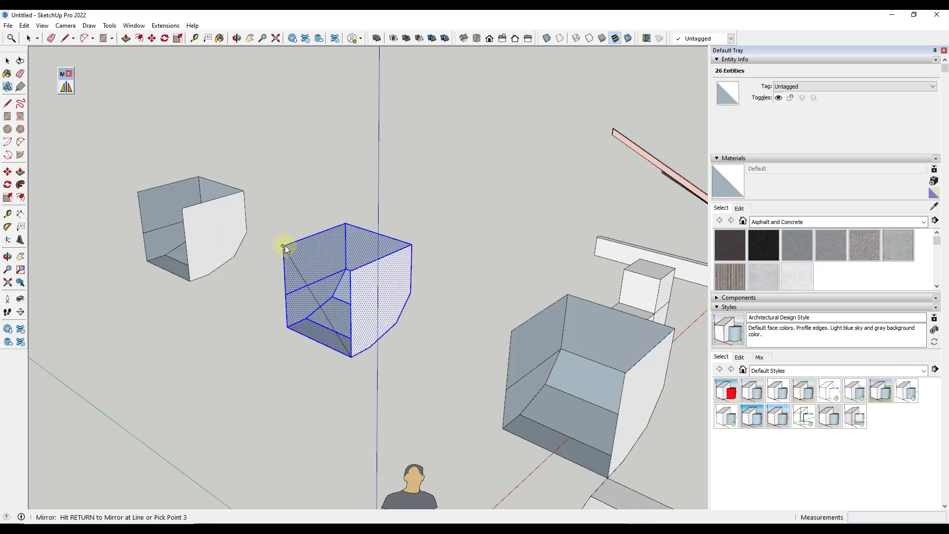
key("Return")
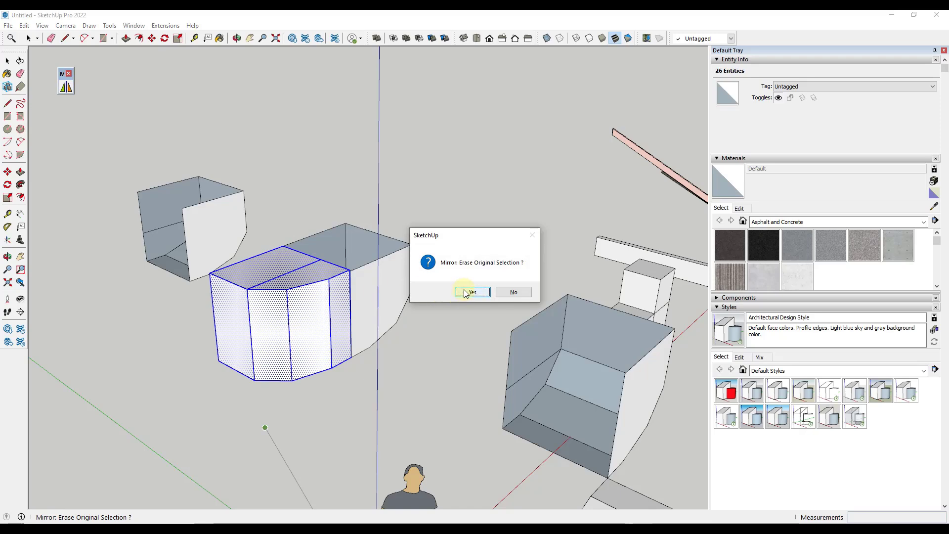
left_click(513, 292)
scroll(512, 295, "down", 10)
middle_click_drag(688, 170, 292, 248)
scroll(333, 230, "up", 8)
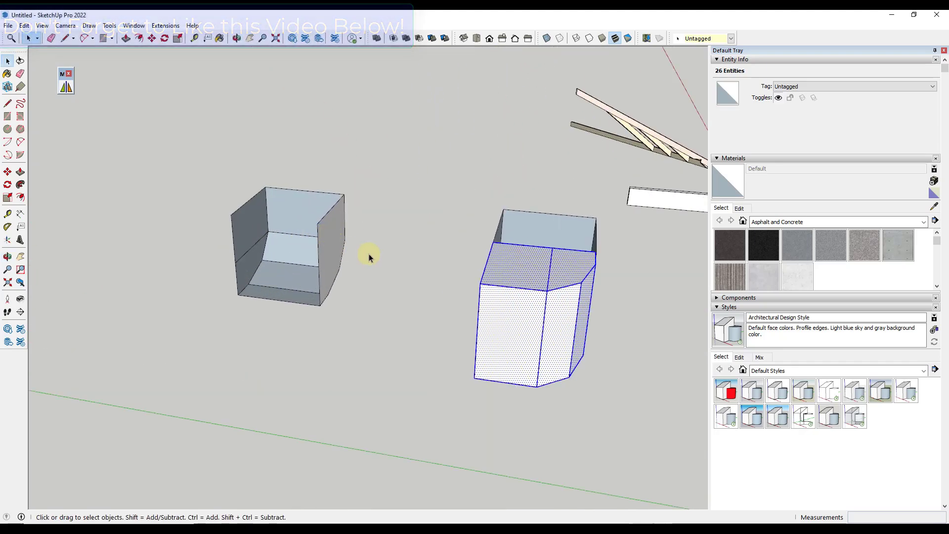
left_click(368, 253)
middle_click_drag(369, 253, 312, 250)
- Mirror the left curved box across a plane through three corner points, keeping the original
left_click_drag(164, 155, 346, 296)
left_click(67, 88)
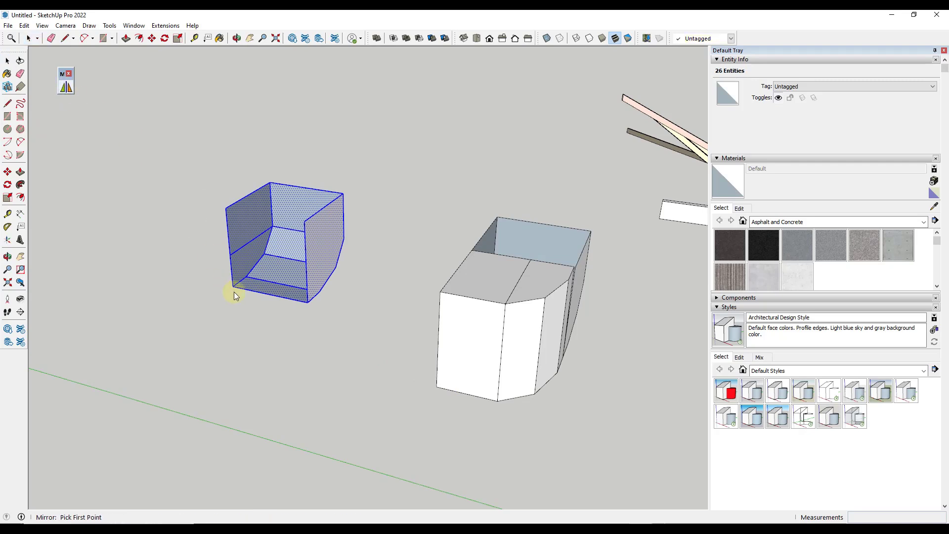
left_click(311, 302)
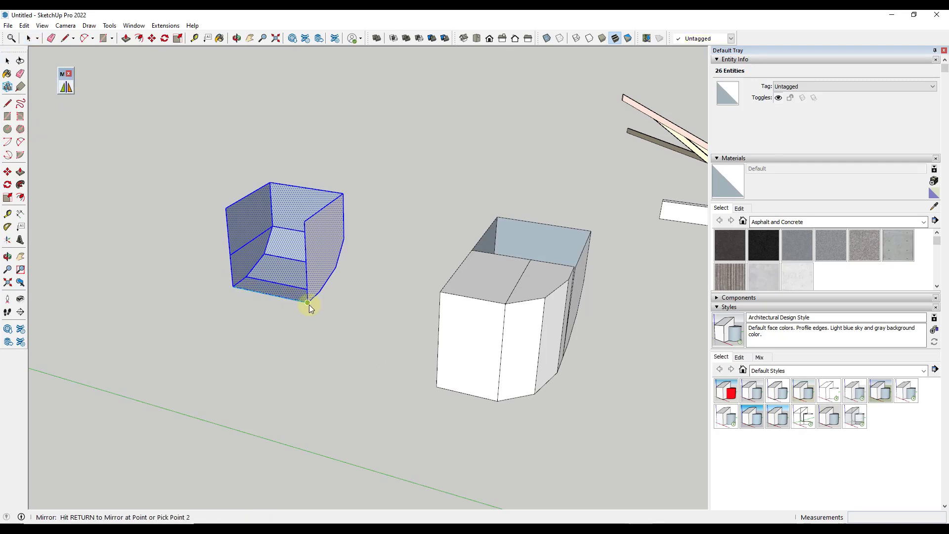
left_click(307, 296)
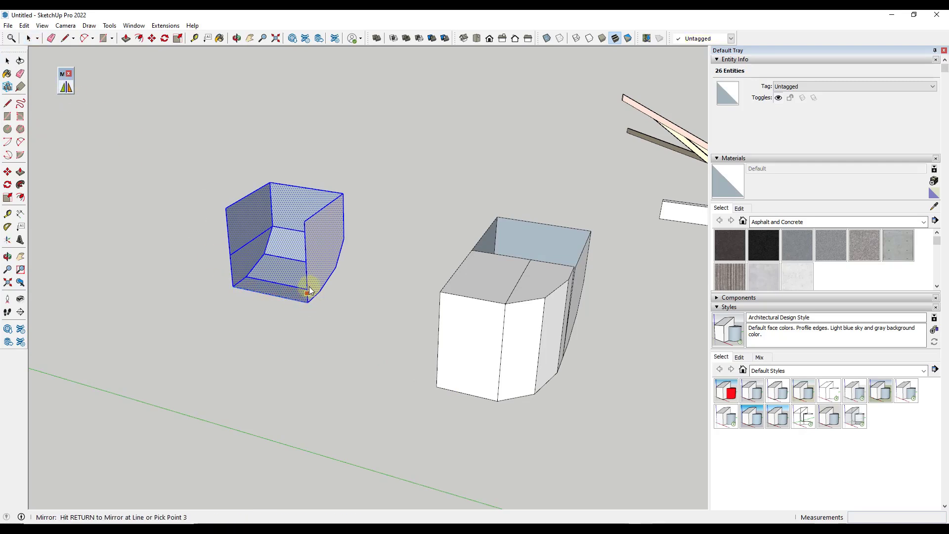
left_click(304, 221)
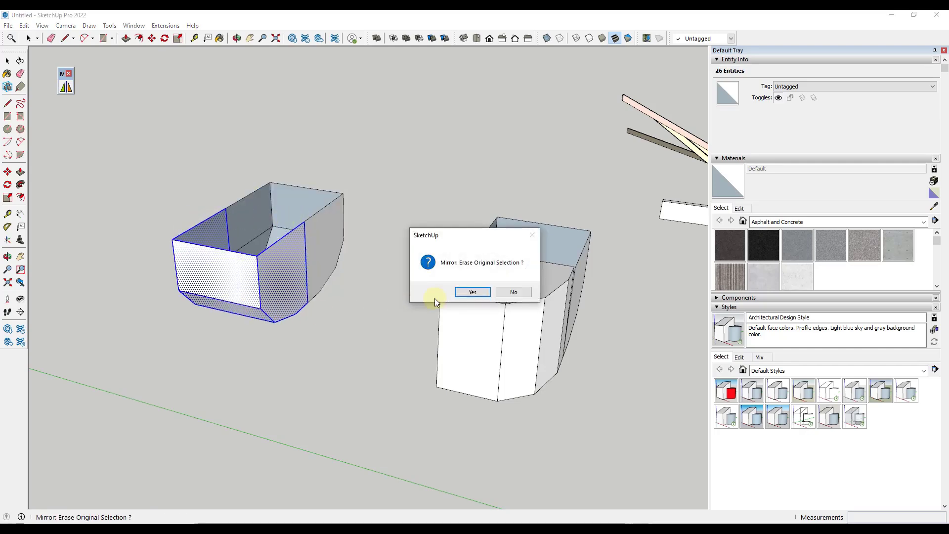
left_click(508, 295)
middle_click_drag(216, 226, 261, 198)
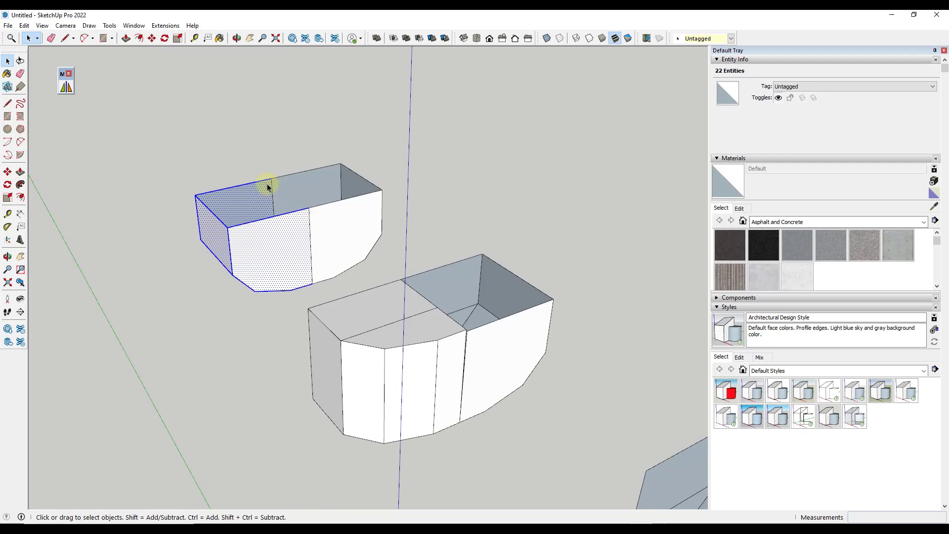
scroll(311, 222, "down", 3)
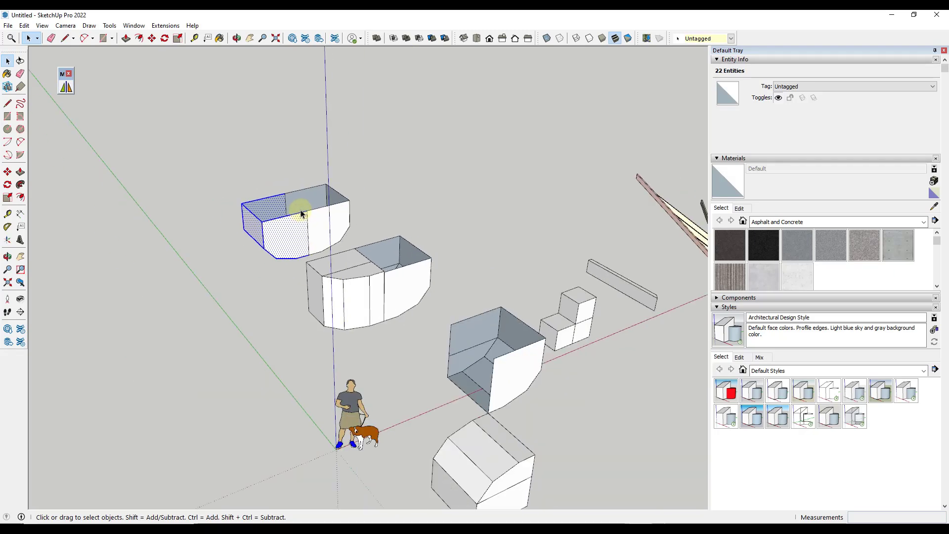
scroll(303, 206, "down", 3)
scroll(476, 239, "up", 5)
- Select the three cubes of the L-shaped stack
middle_click_drag(423, 292, 341, 248)
left_click(339, 248)
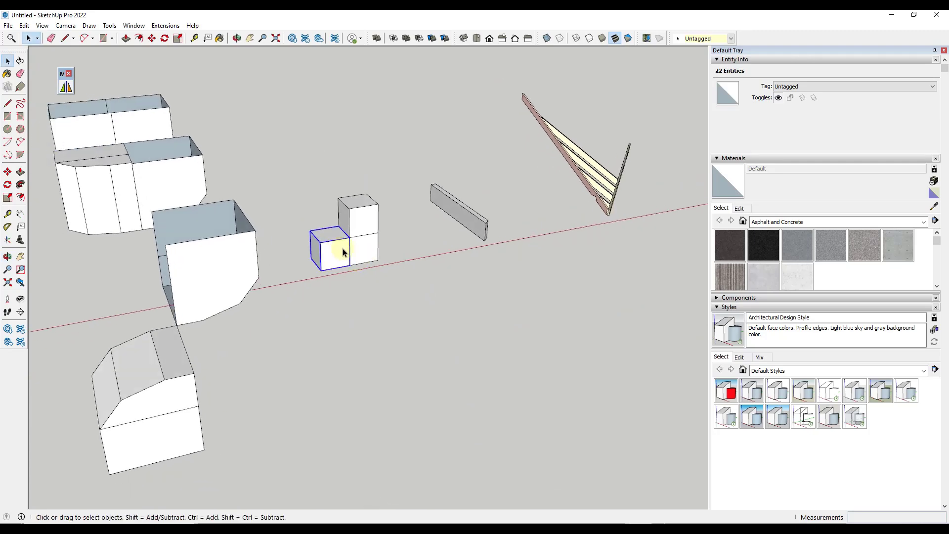
left_click(362, 256, "shift")
left_click(368, 205, "shift")
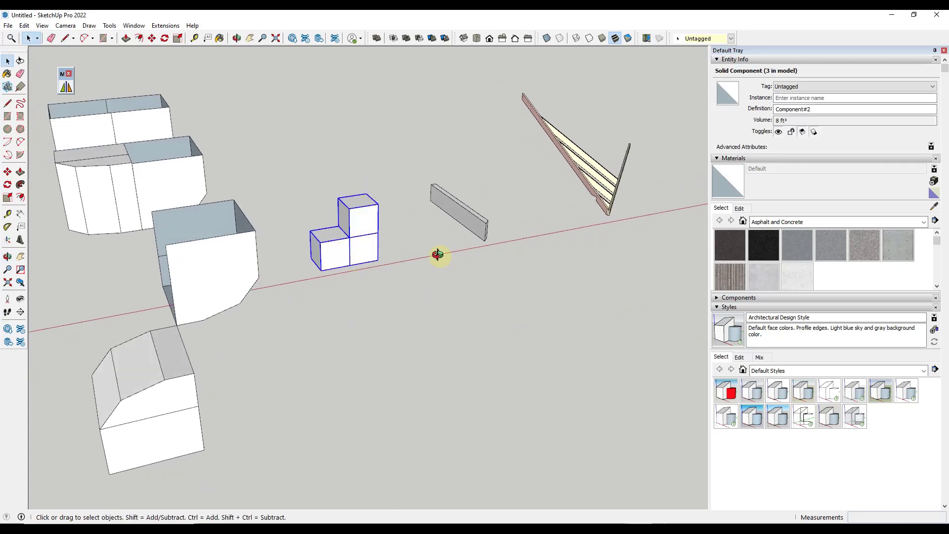
middle_click_drag(438, 254, 296, 190)
scroll(273, 174, "up", 2)
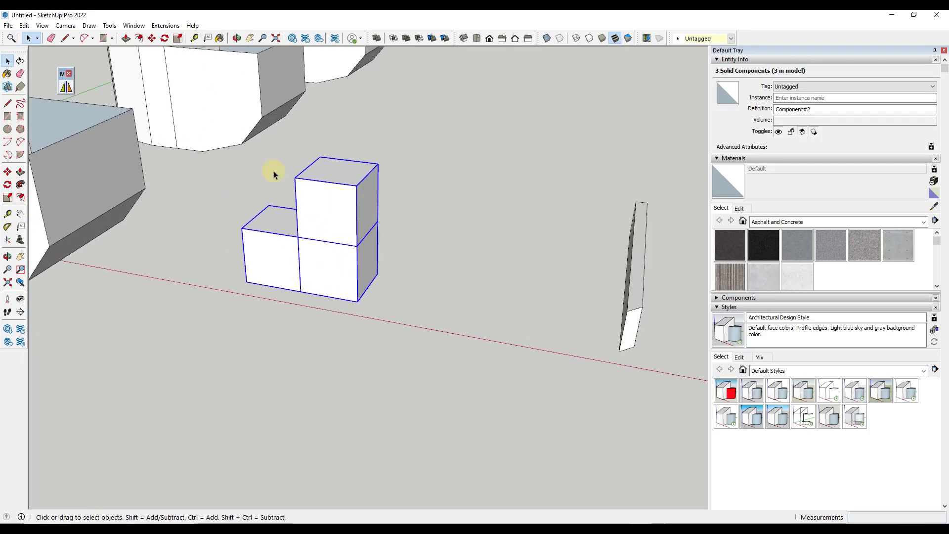
- Mirror the cubes across a plane through three corner points, keeping the originals
left_click(66, 87)
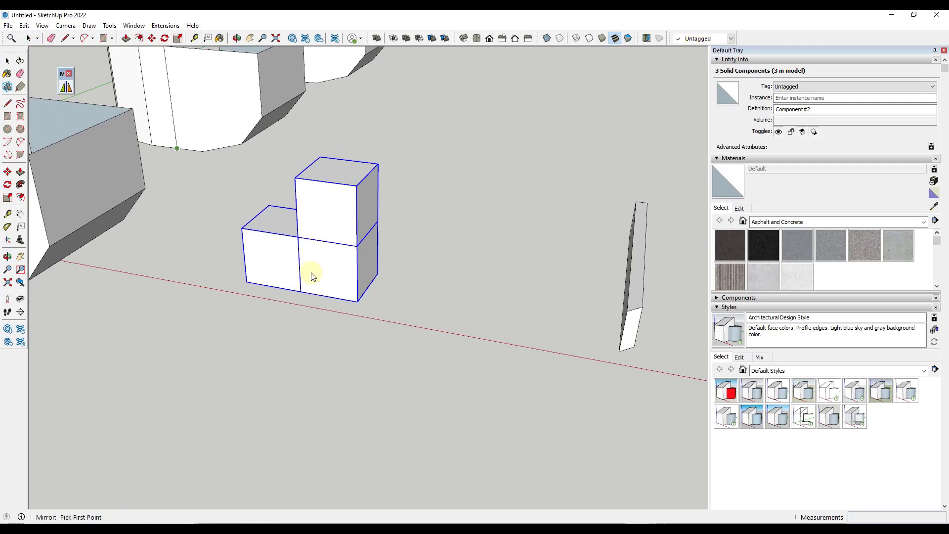
left_click(357, 301)
left_click(356, 186)
left_click(378, 165)
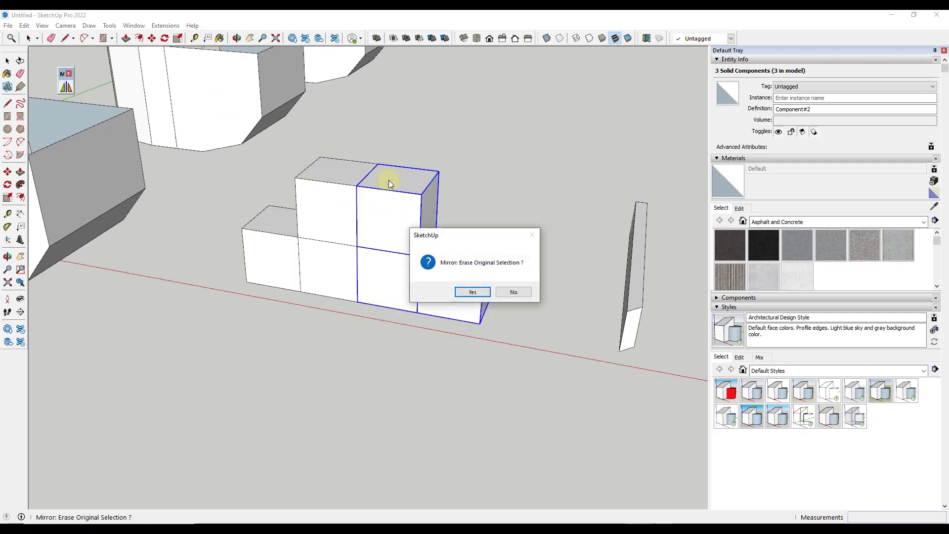
left_click(511, 291)
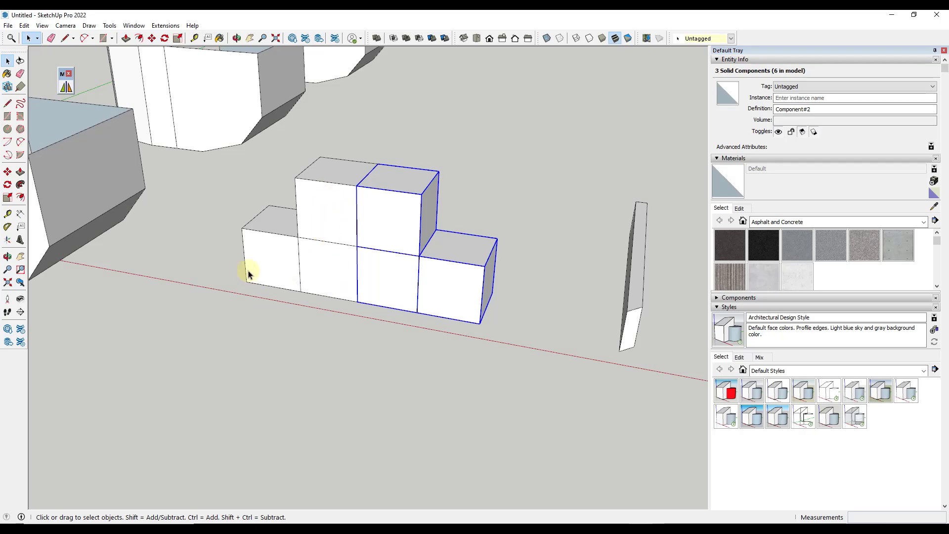
middle_click_drag(318, 233, 380, 330)
- Mirror the thin board at its mitered end, keeping the original to form an L corner
left_click(388, 282)
middle_click_drag(433, 307, 416, 329)
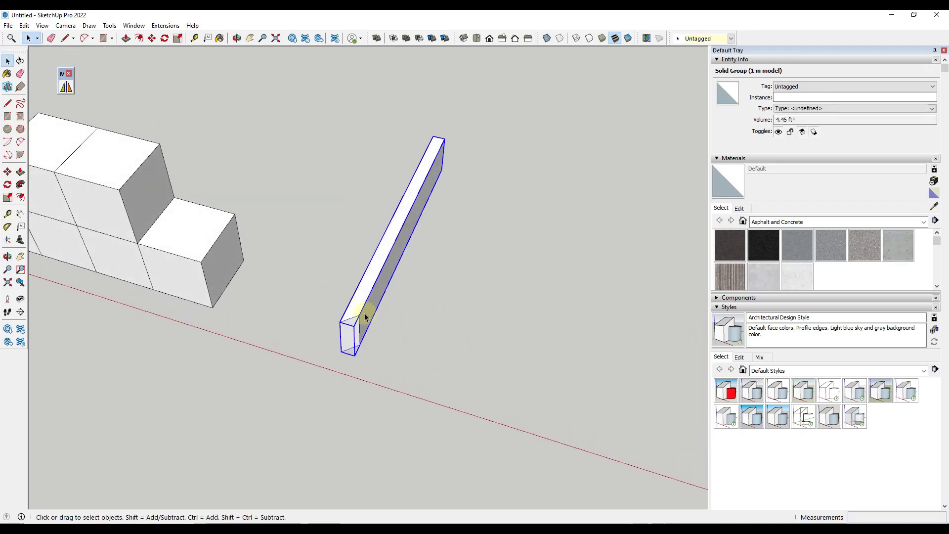
left_click(64, 87)
scroll(338, 323, "up", 3)
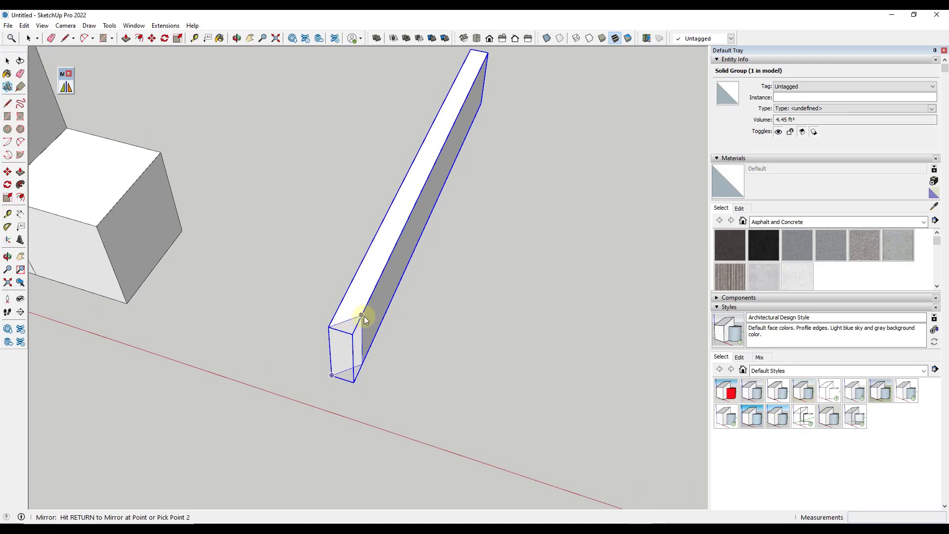
key("Return")
left_click(507, 294)
mouse_move(508, 295)
middle_mouse_down()
mouse_move(402, 265)
mouse_move(403, 236)
middle_mouse_up()
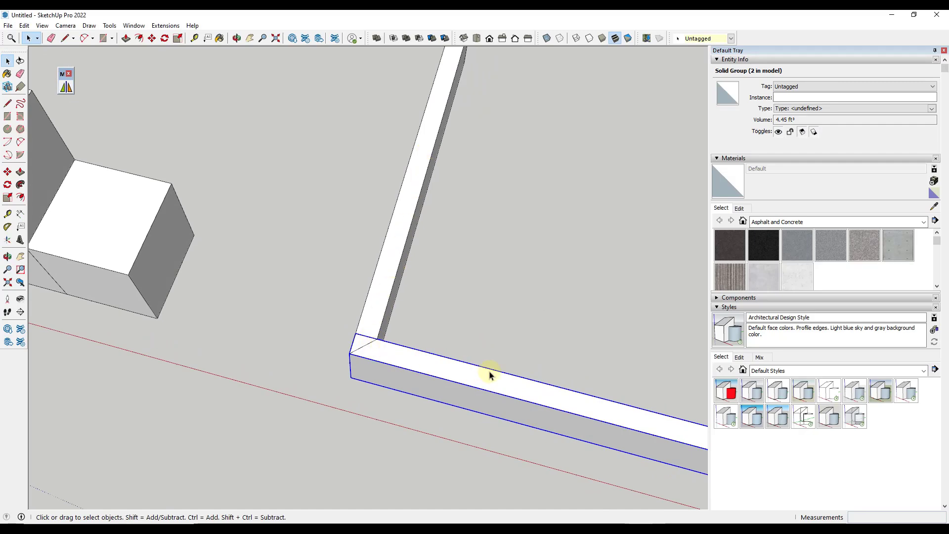
scroll(490, 375, "down", 5)
mouse_move(438, 339)
middle_mouse_down()
mouse_move(355, 232)
mouse_move(443, 351)
middle_mouse_up()
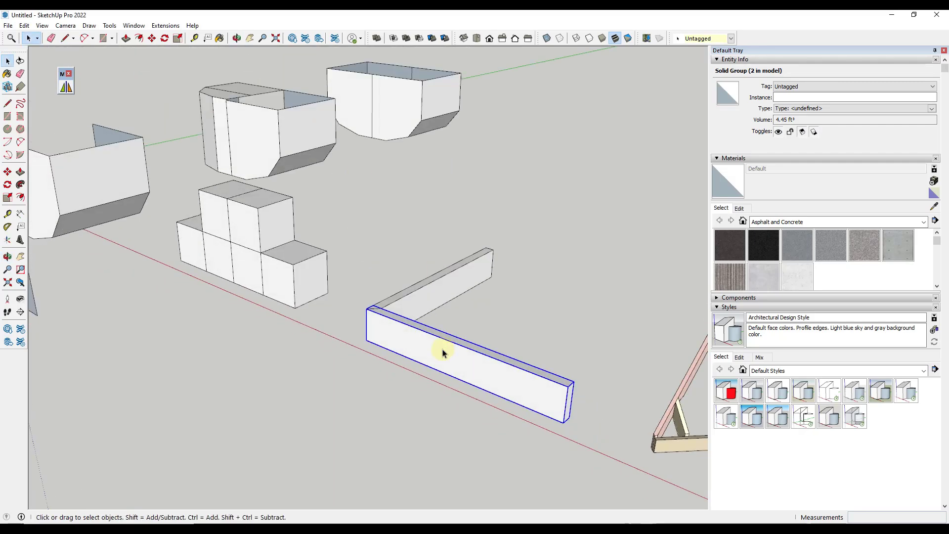
- View the roof truss edge-on and select all of its pieces
scroll(331, 293, "down", 5)
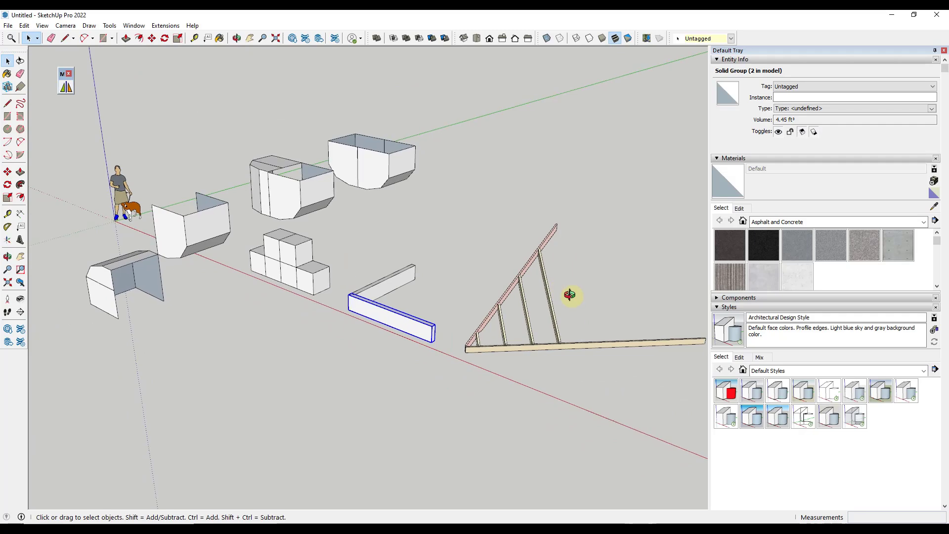
scroll(650, 290, "up", 5)
middle_click_drag(488, 351, 500, 197)
left_click_drag(618, 382, 512, 123)
scroll(477, 254, "down", 8)
- Cancel the accidental truss move and select a single web rafter instead
key("m")
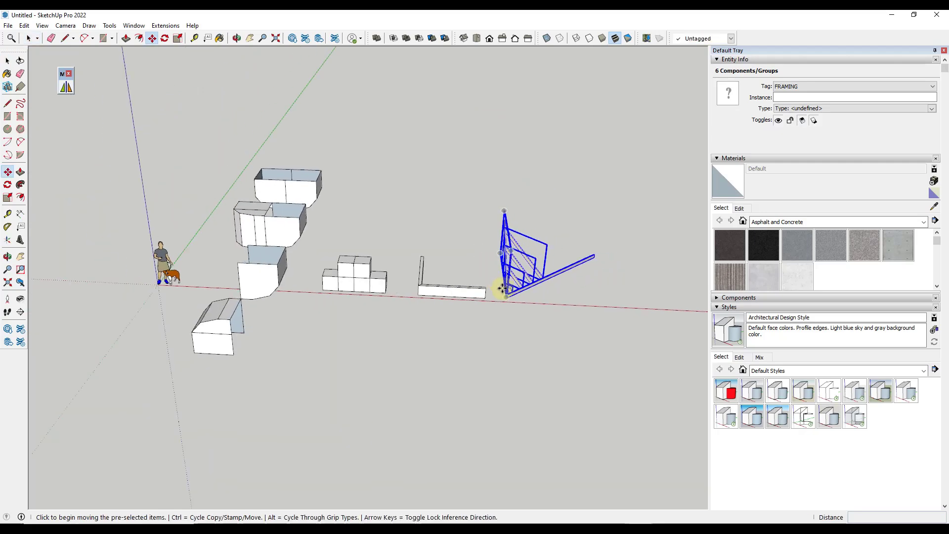
left_click(510, 293)
key("space")
key("m")
scroll(684, 262, "up", 6)
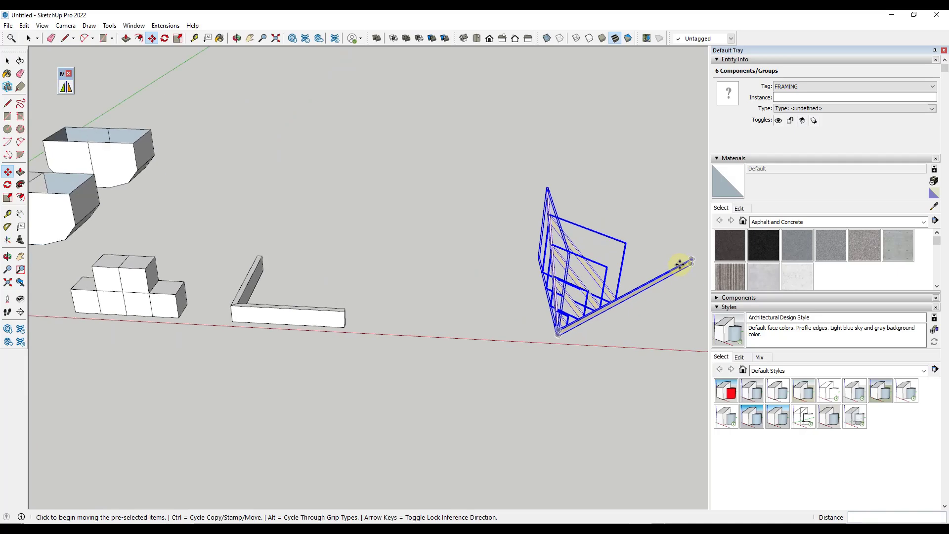
key("space")
left_click(629, 238)
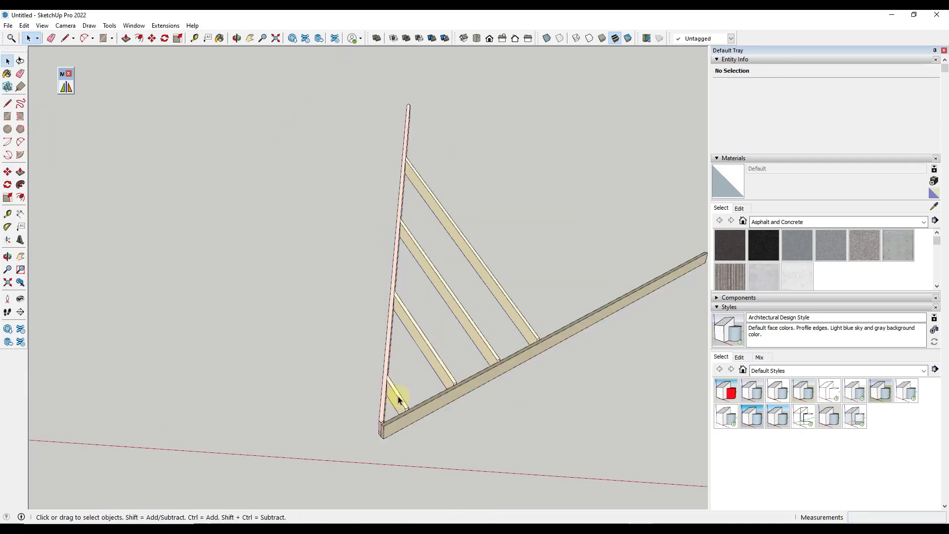
left_click(428, 352, "shift")
- Add the second and upper web rafters to the selection
left_click(465, 288, "shift")
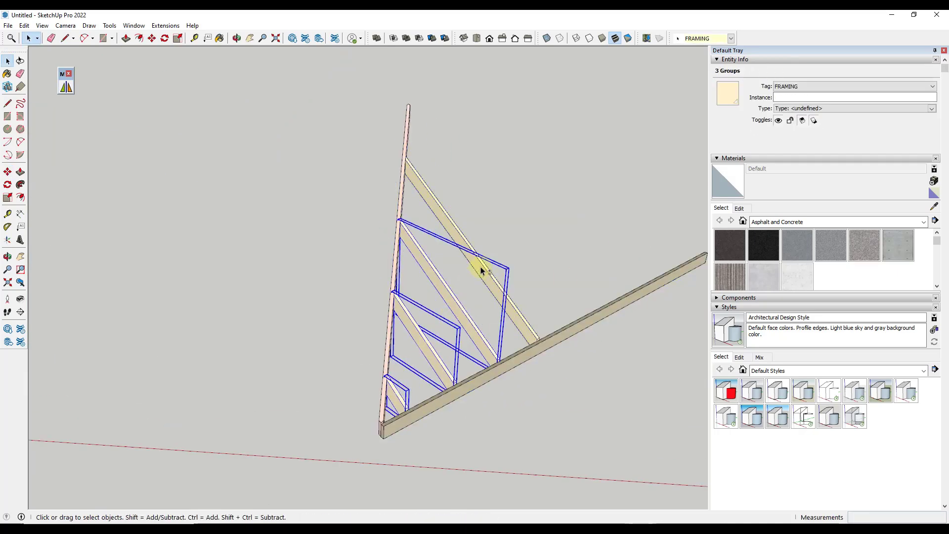
left_click(481, 270, "shift")
middle_click_drag(398, 341, 410, 378)
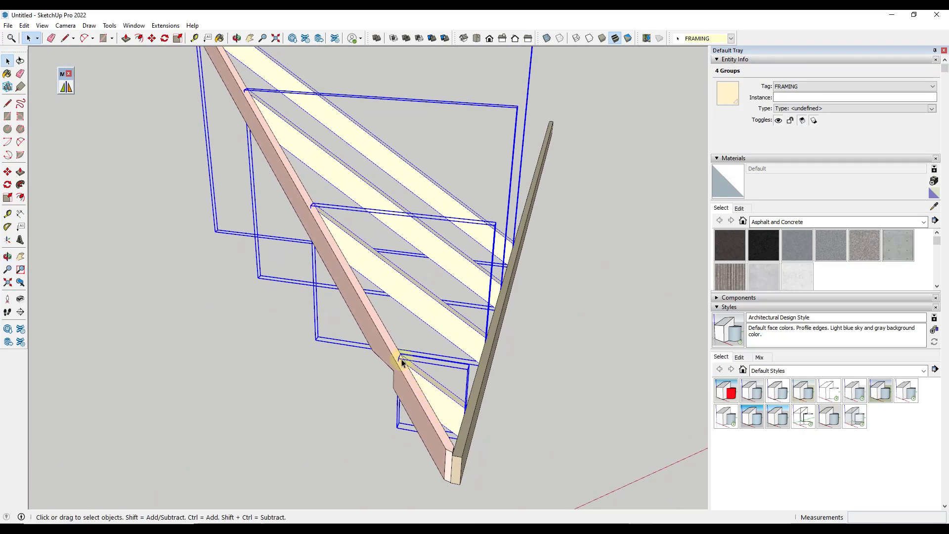
scroll(400, 363, "up", 1)
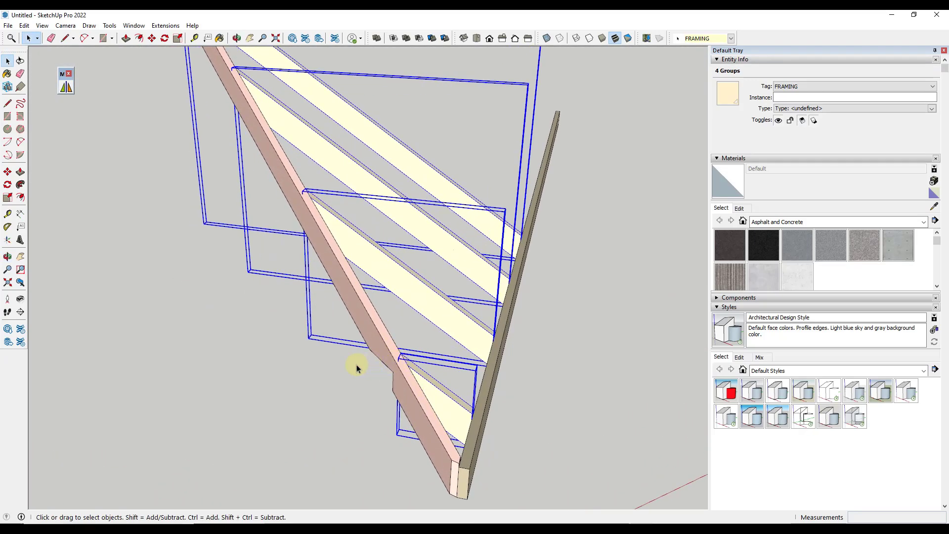
scroll(463, 469, "up", 3)
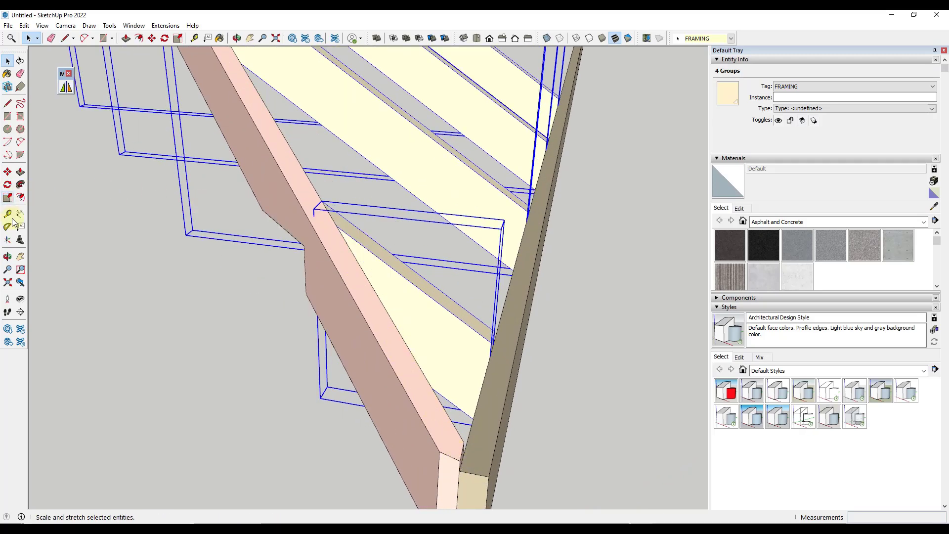
- Mirror the selected rafters across a plane along the hip rafter, keeping the originals
left_click(67, 87)
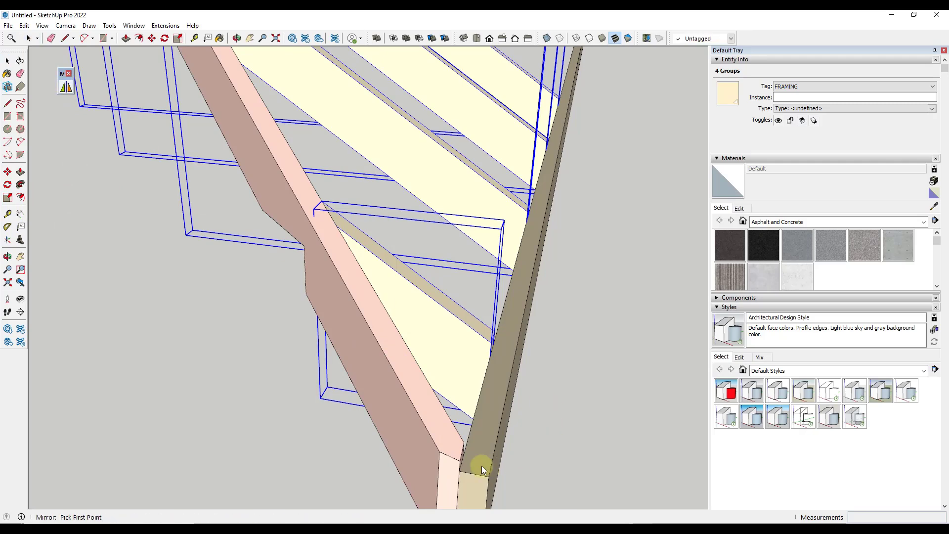
scroll(461, 464, "down", 5)
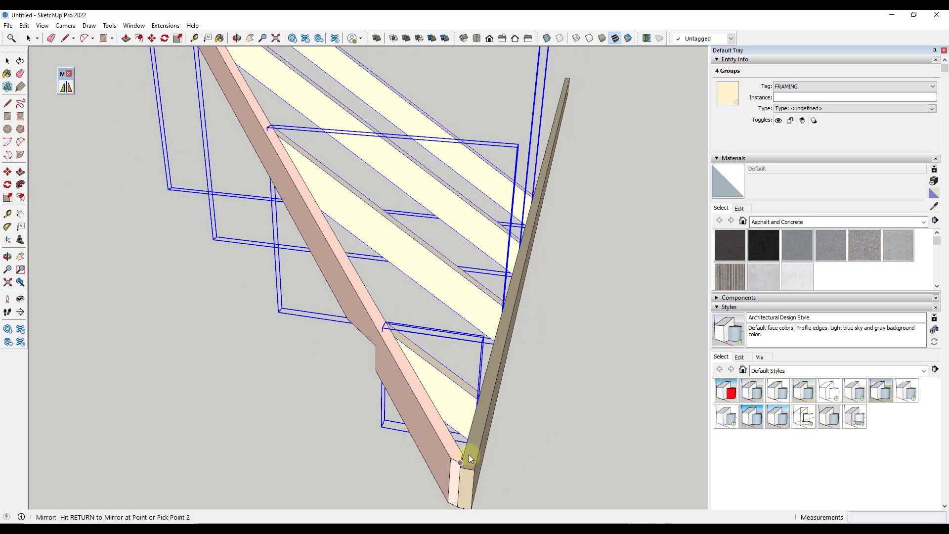
scroll(297, 174, "up", 8)
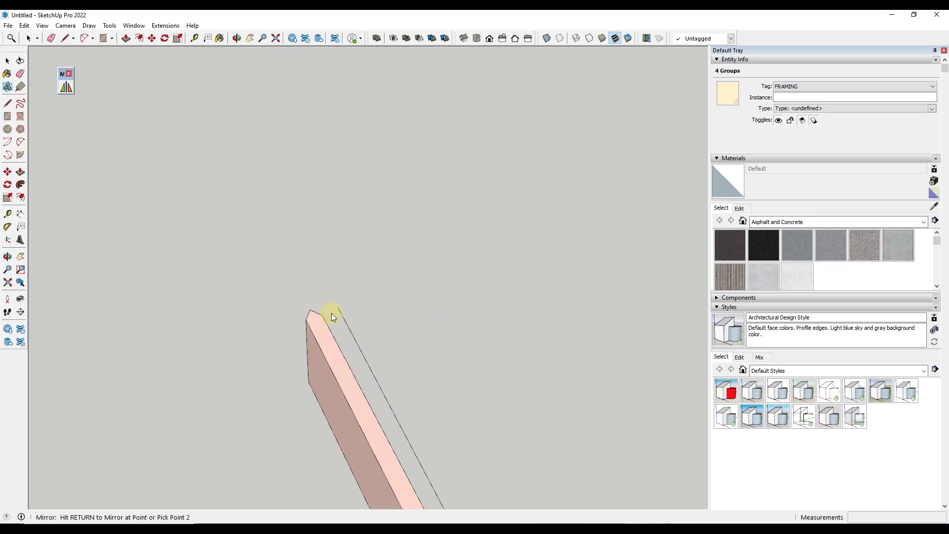
middle_click_drag(249, 306, 470, 335)
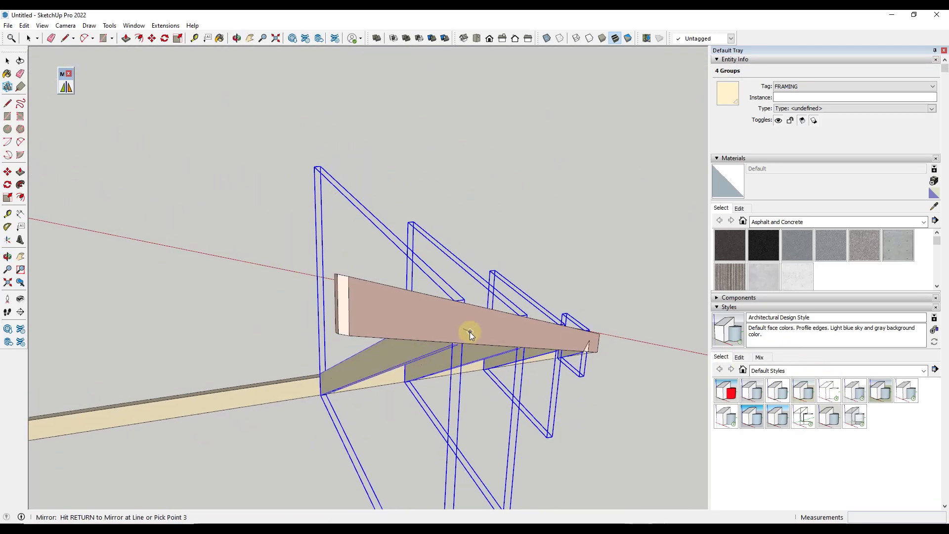
left_click(338, 334)
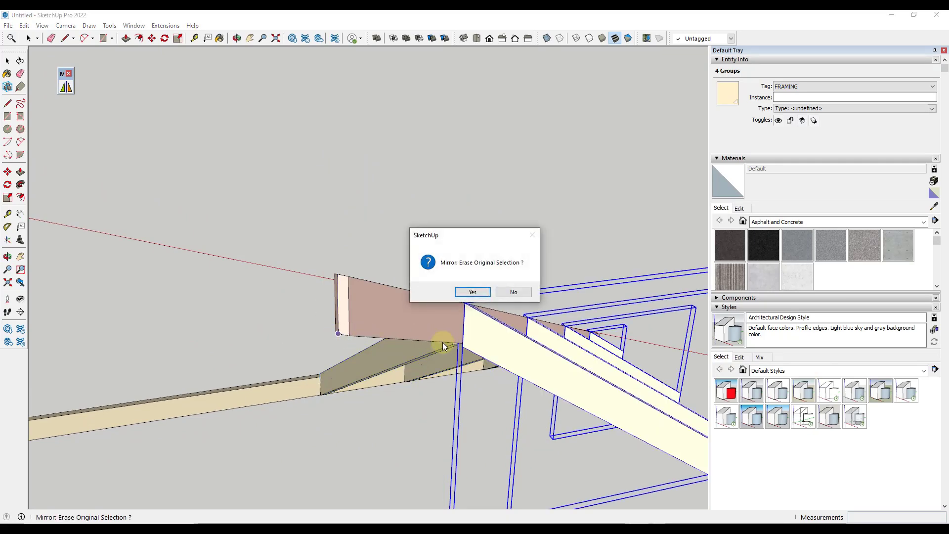
left_click(514, 295)
- View the mirrored rafters from below and clear the selection
mouse_move(584, 333)
middle_mouse_down()
mouse_move(447, 423)
mouse_move(363, 360)
mouse_move(391, 380)
mouse_move(424, 238)
middle_mouse_up()
key("space")
left_click(424, 237)
scroll(307, 370, "up", 6)
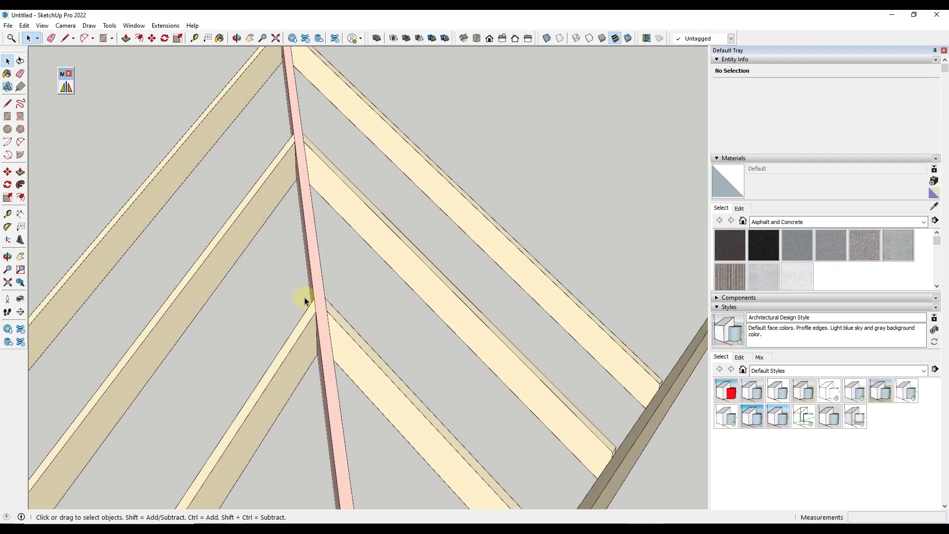
scroll(315, 272, "down", 6)
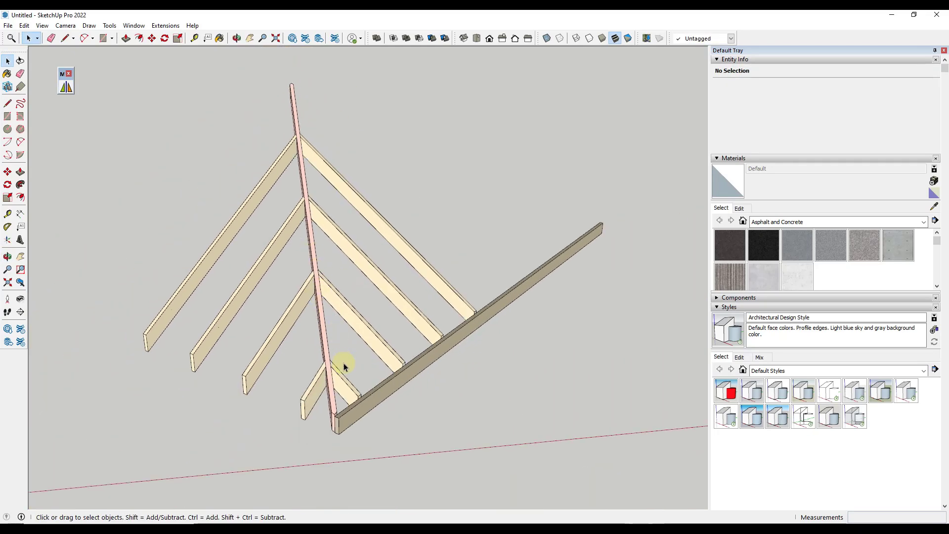